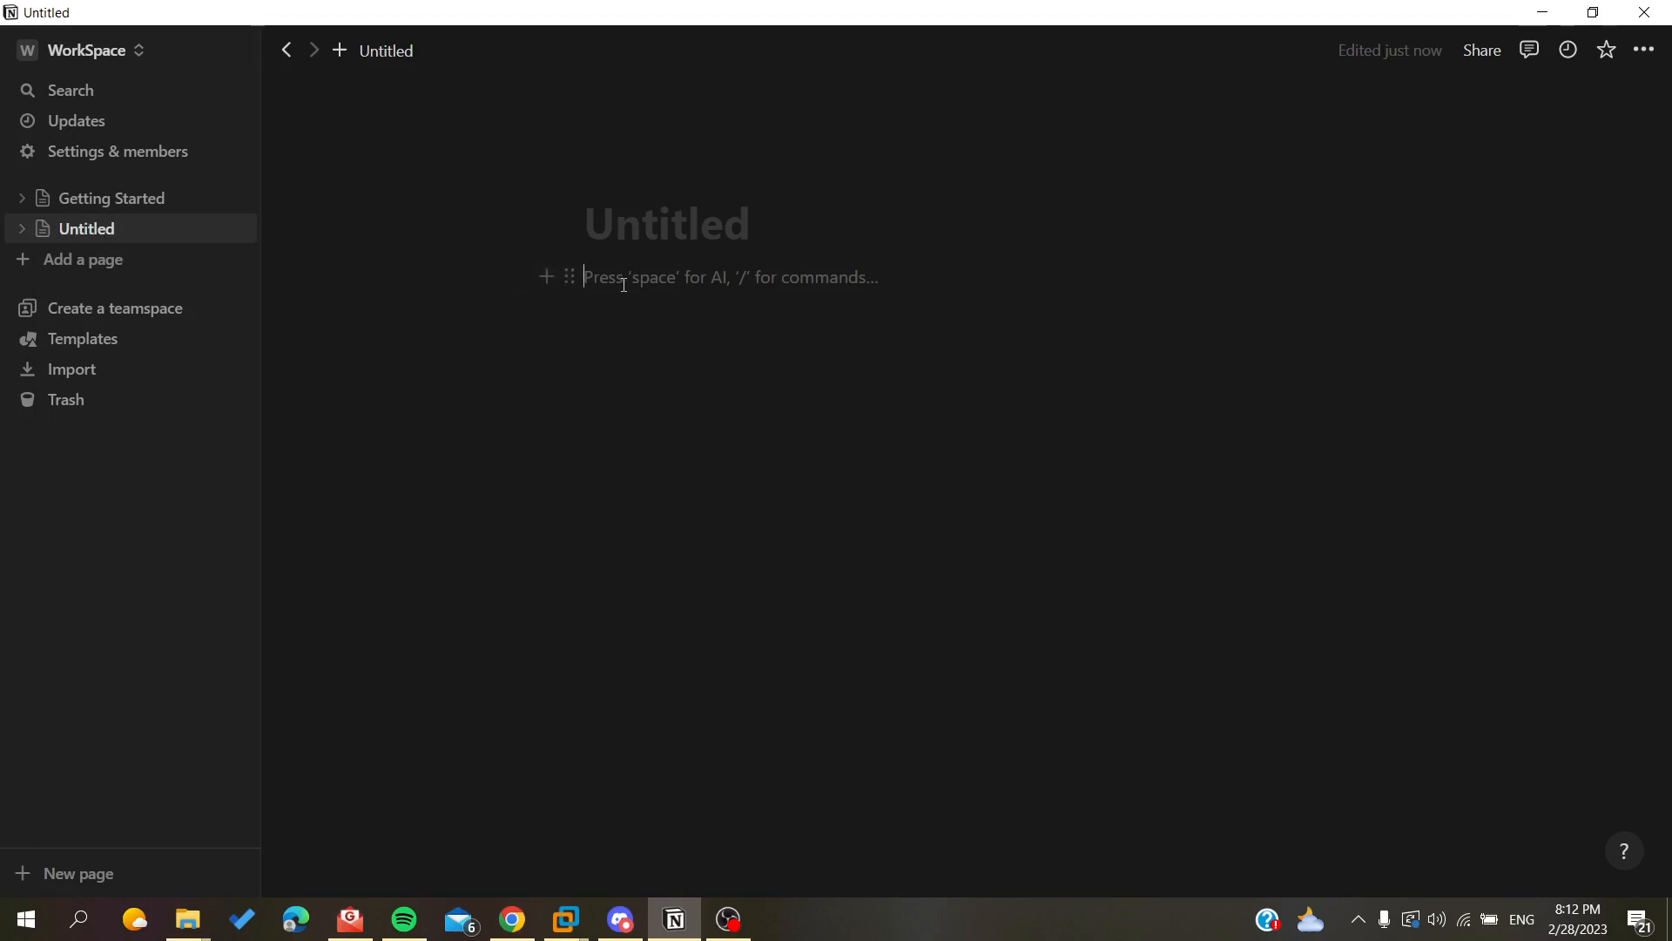
Ask the AI to write a sales email about a collection of art walls about fire.
text(/)
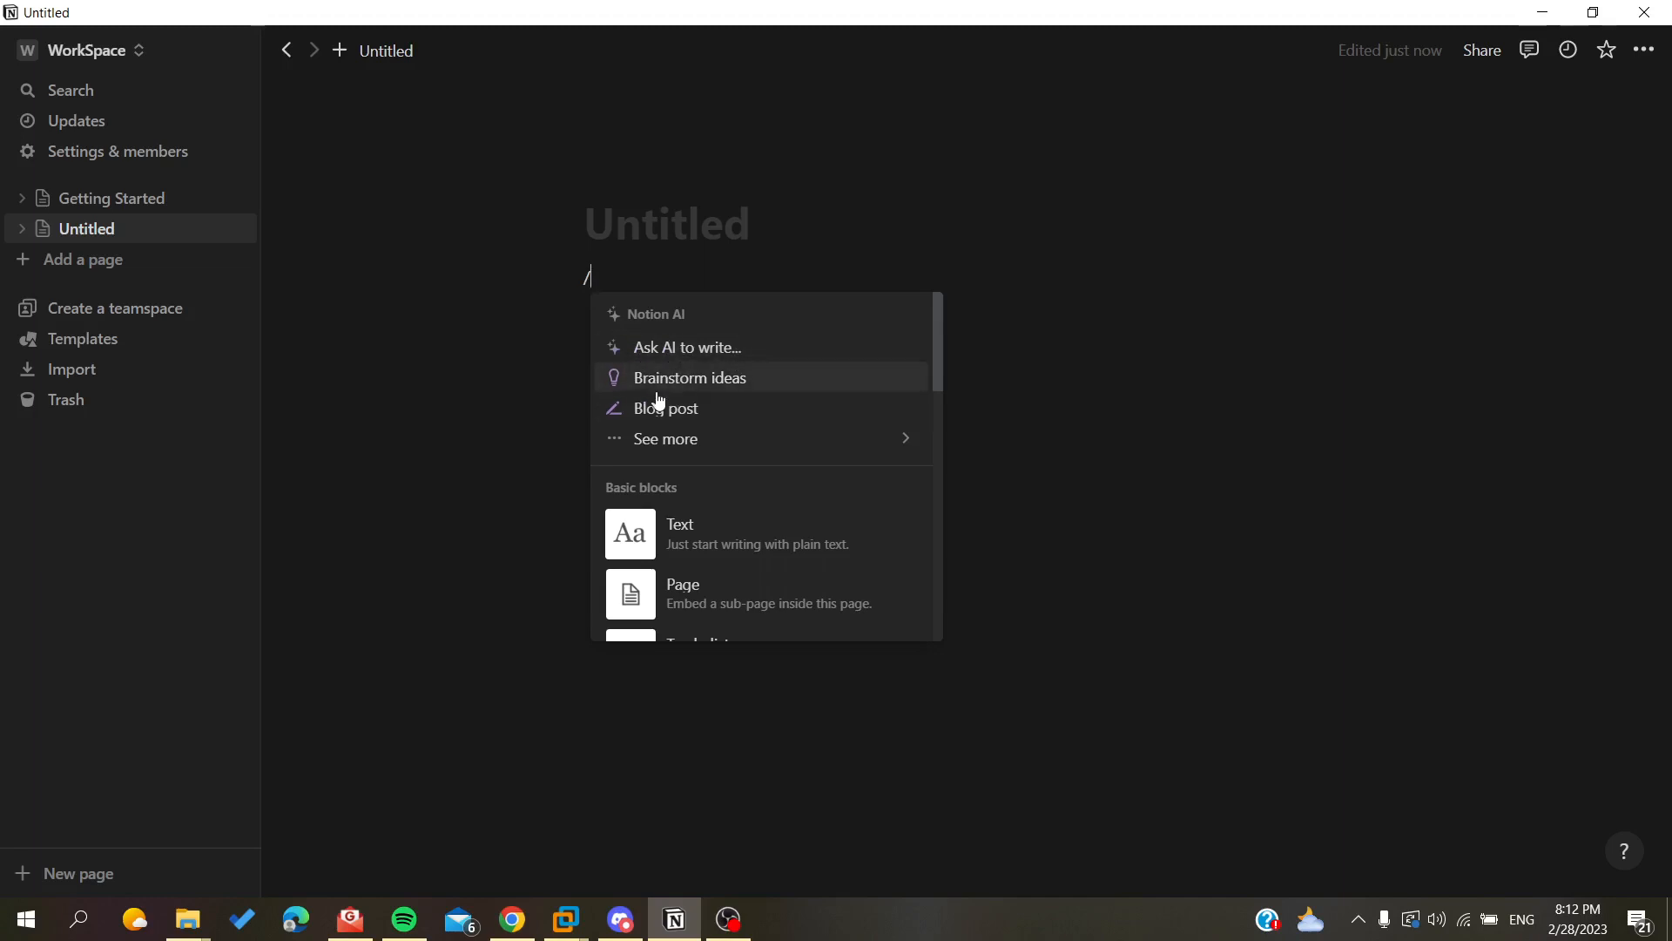
mouse_move(769, 442)
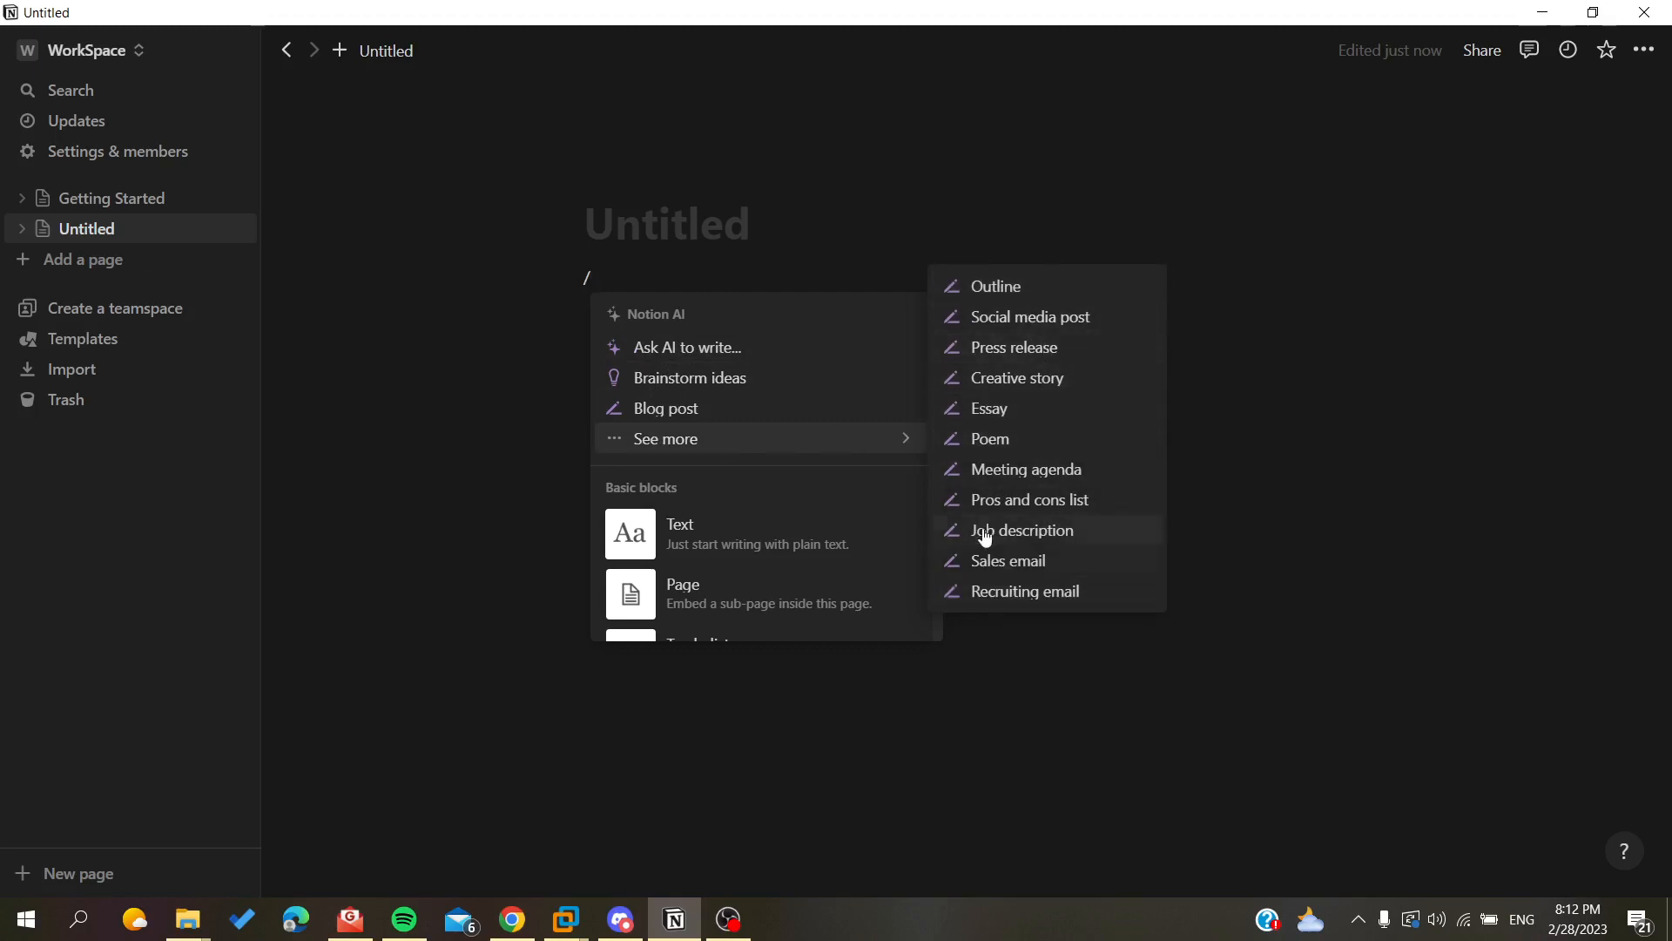
click(980, 567)
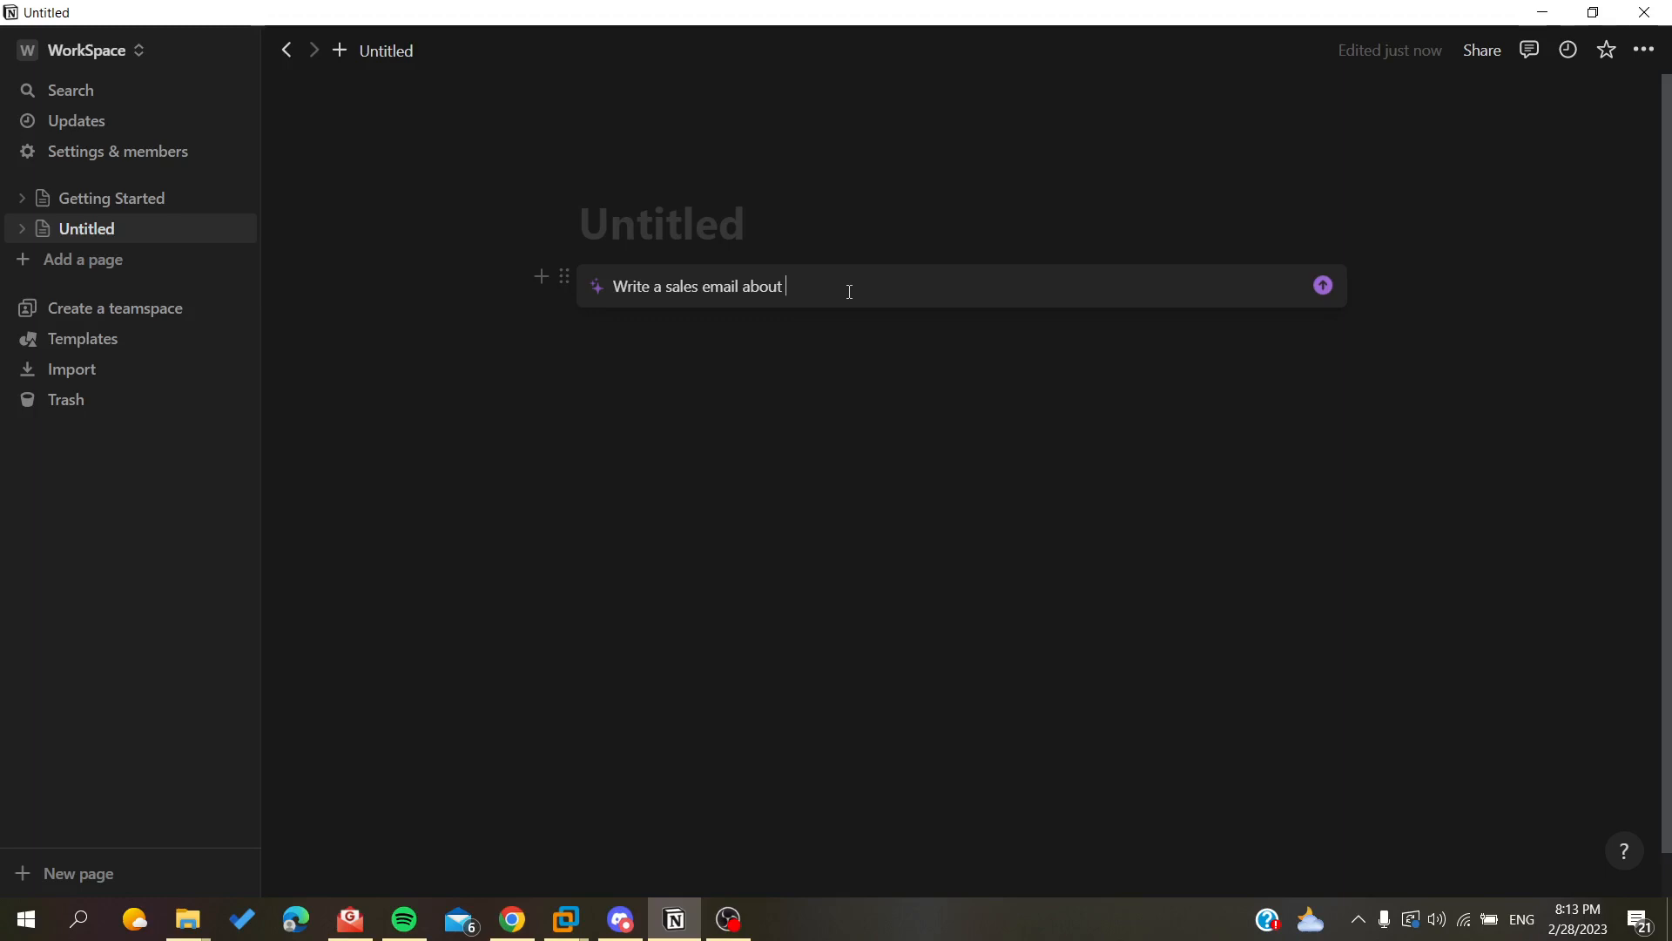
text(my)
key(BackSpace)
key(BackSpace)
text(a)
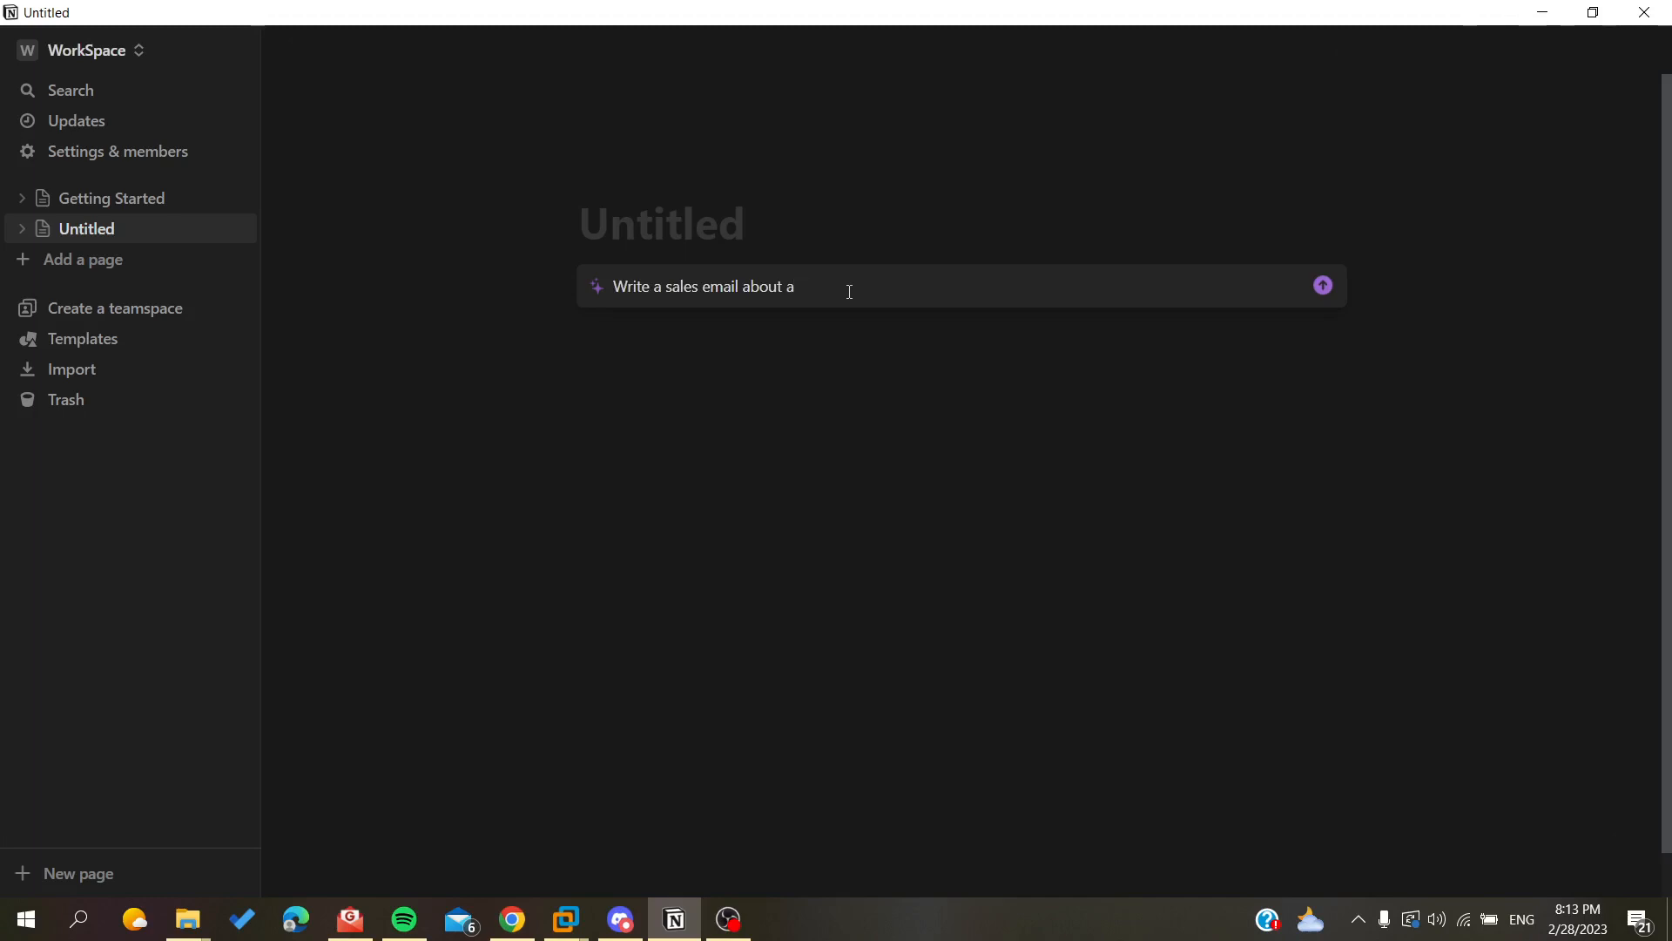
text( mod)
key(BackSpace)
key(BackSpace)
key(BackSpace)
text(collection of art walls about ice)
key(BackSpace)
key(BackSpace)
key(BackSpace)
text(fire.)
key(Return)
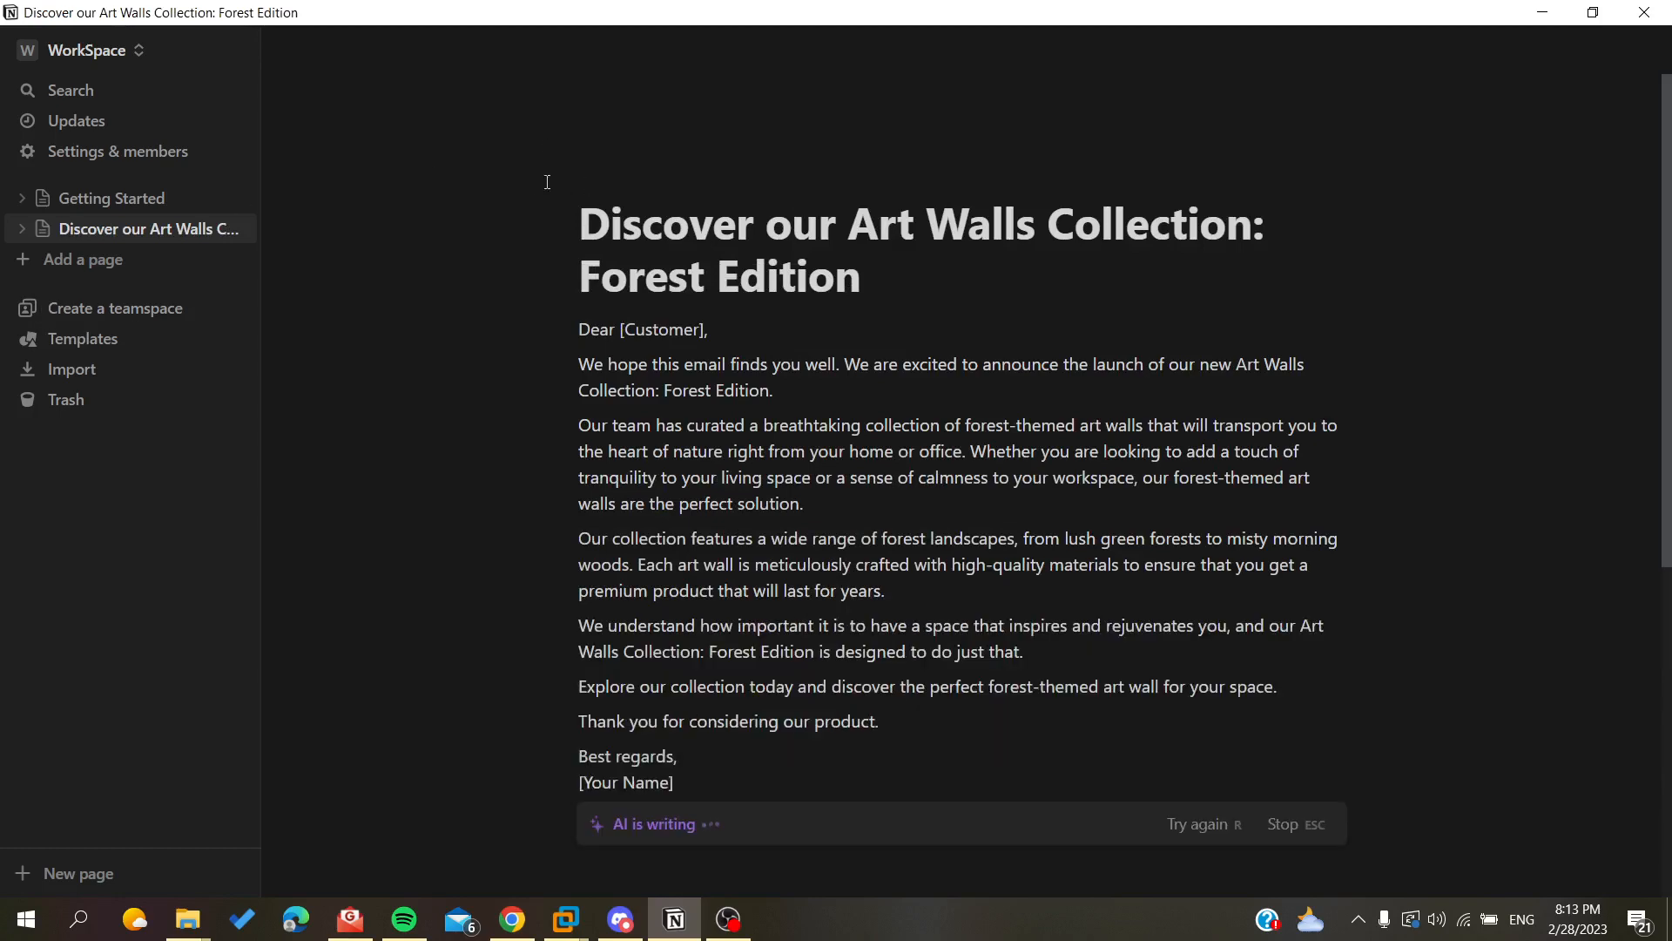
Review the generated sales email and accept it into the page.
scroll(740, 209, up, 2)
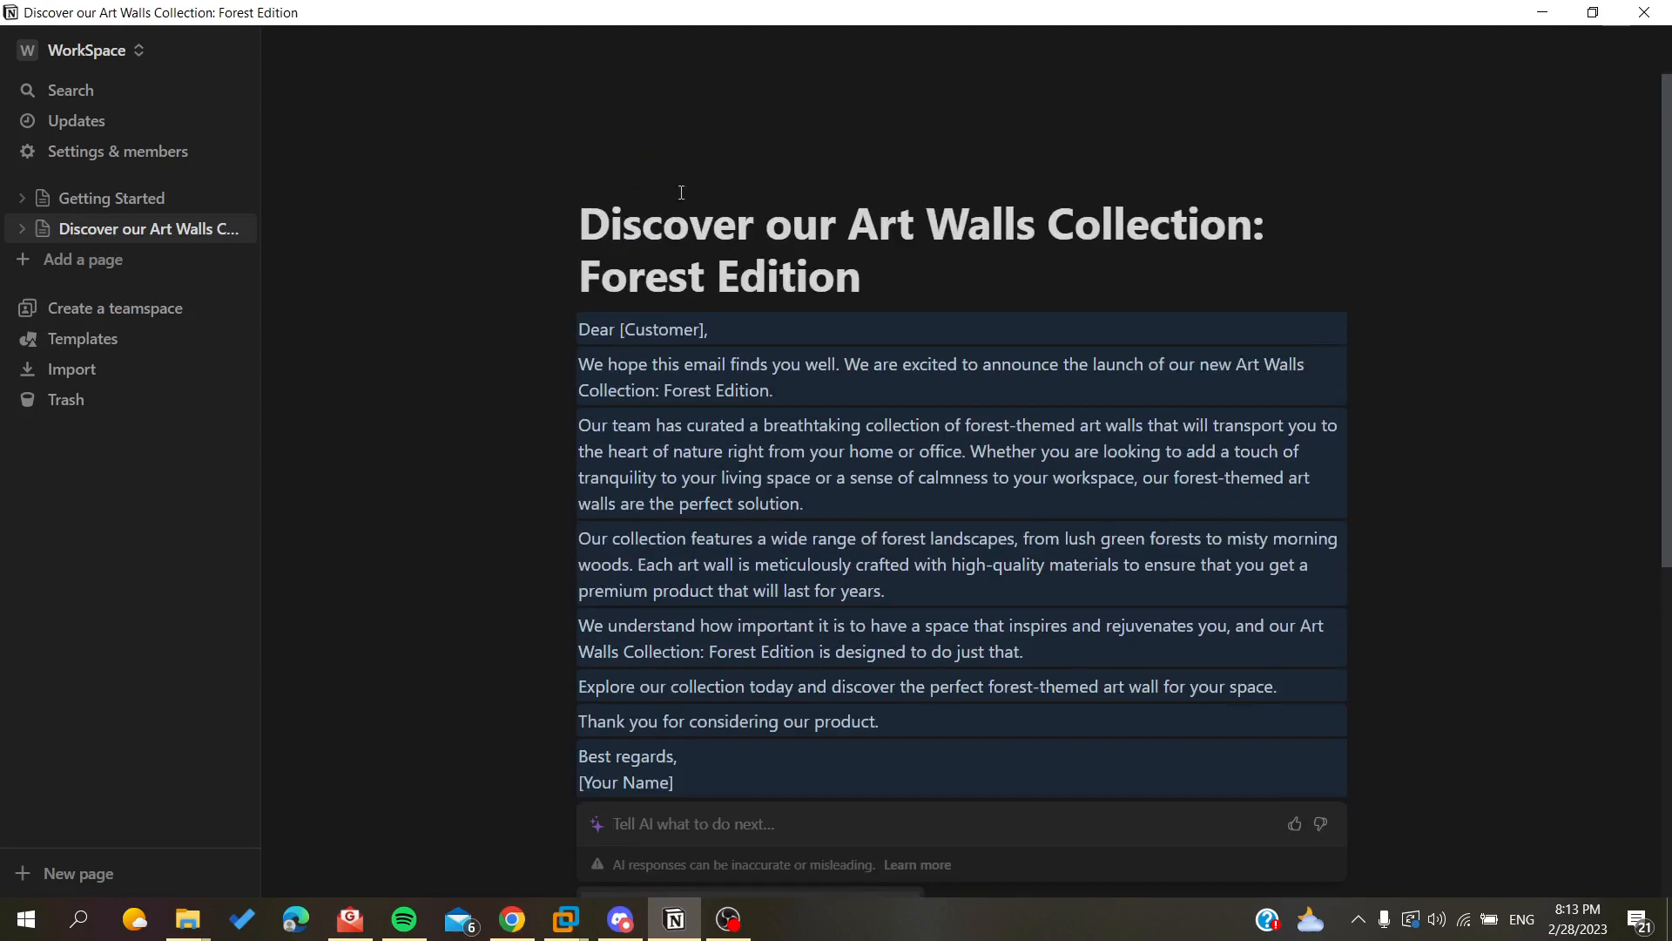
scroll(601, 435, down, 3)
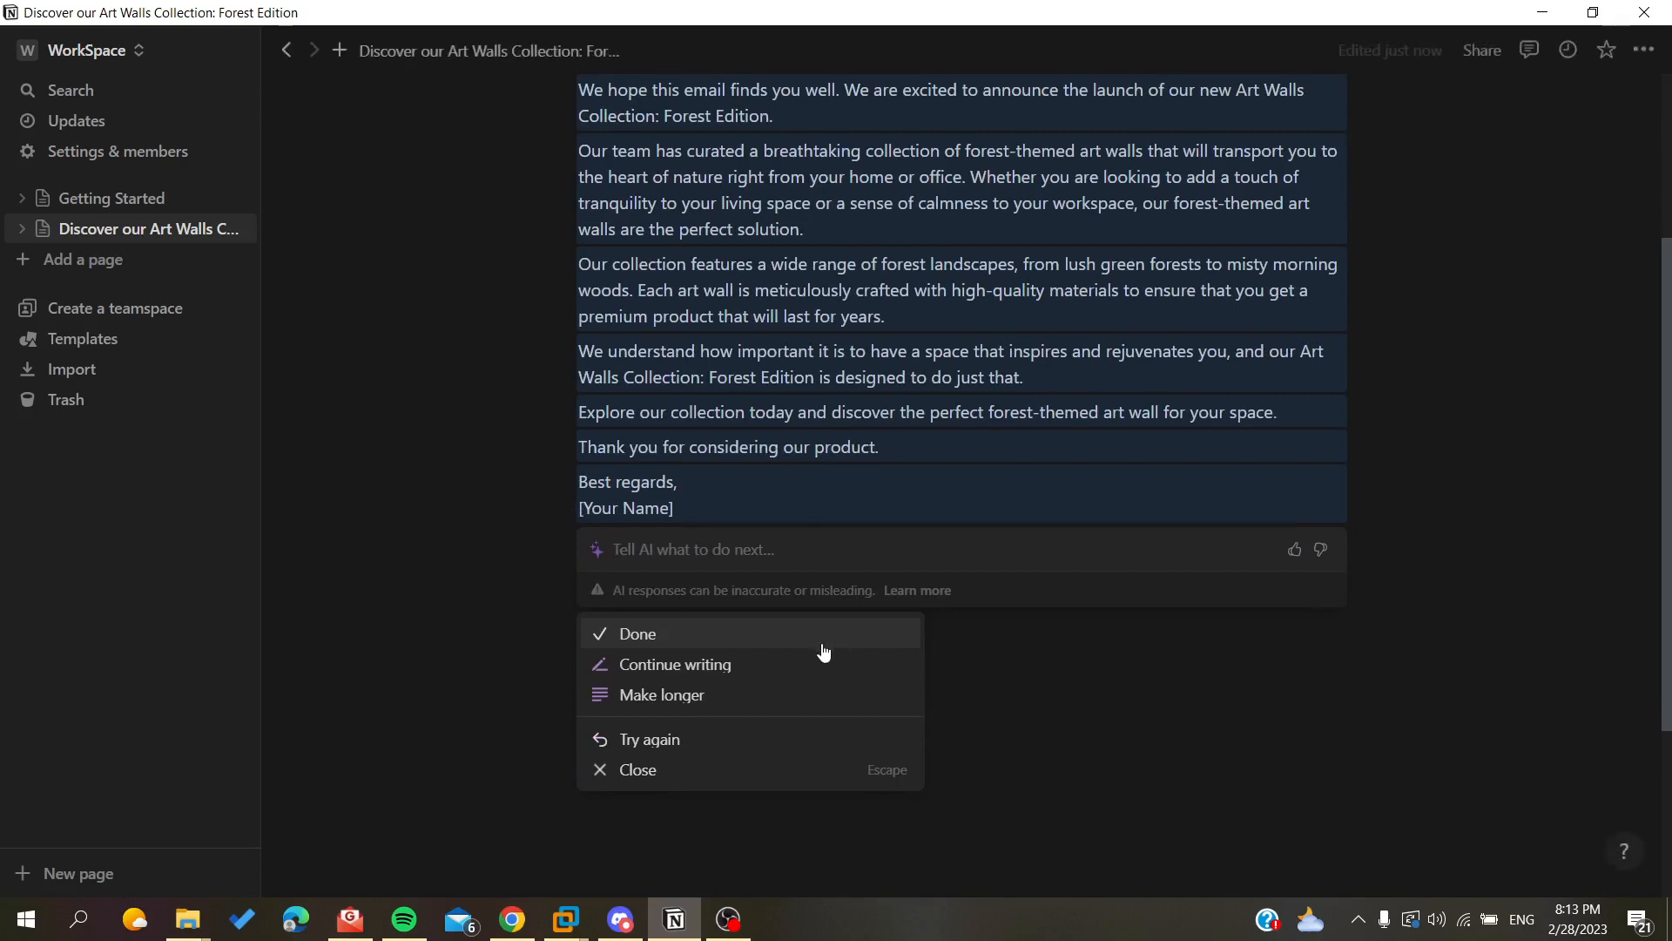
scroll(595, 428, up, 2)
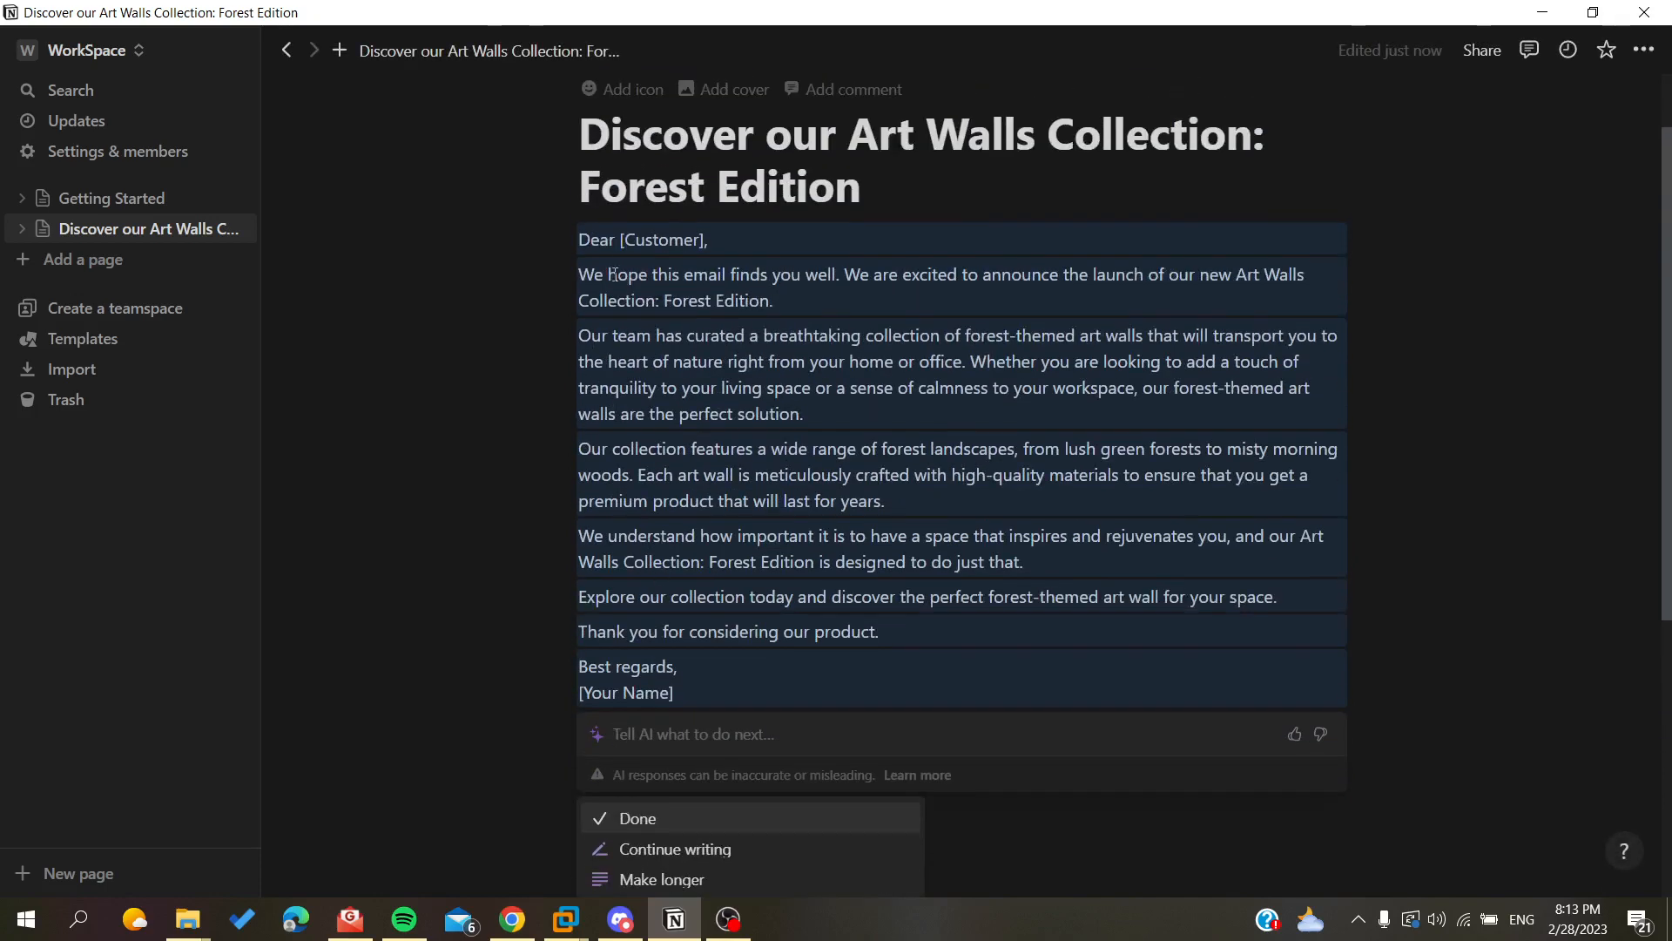
key(Return)
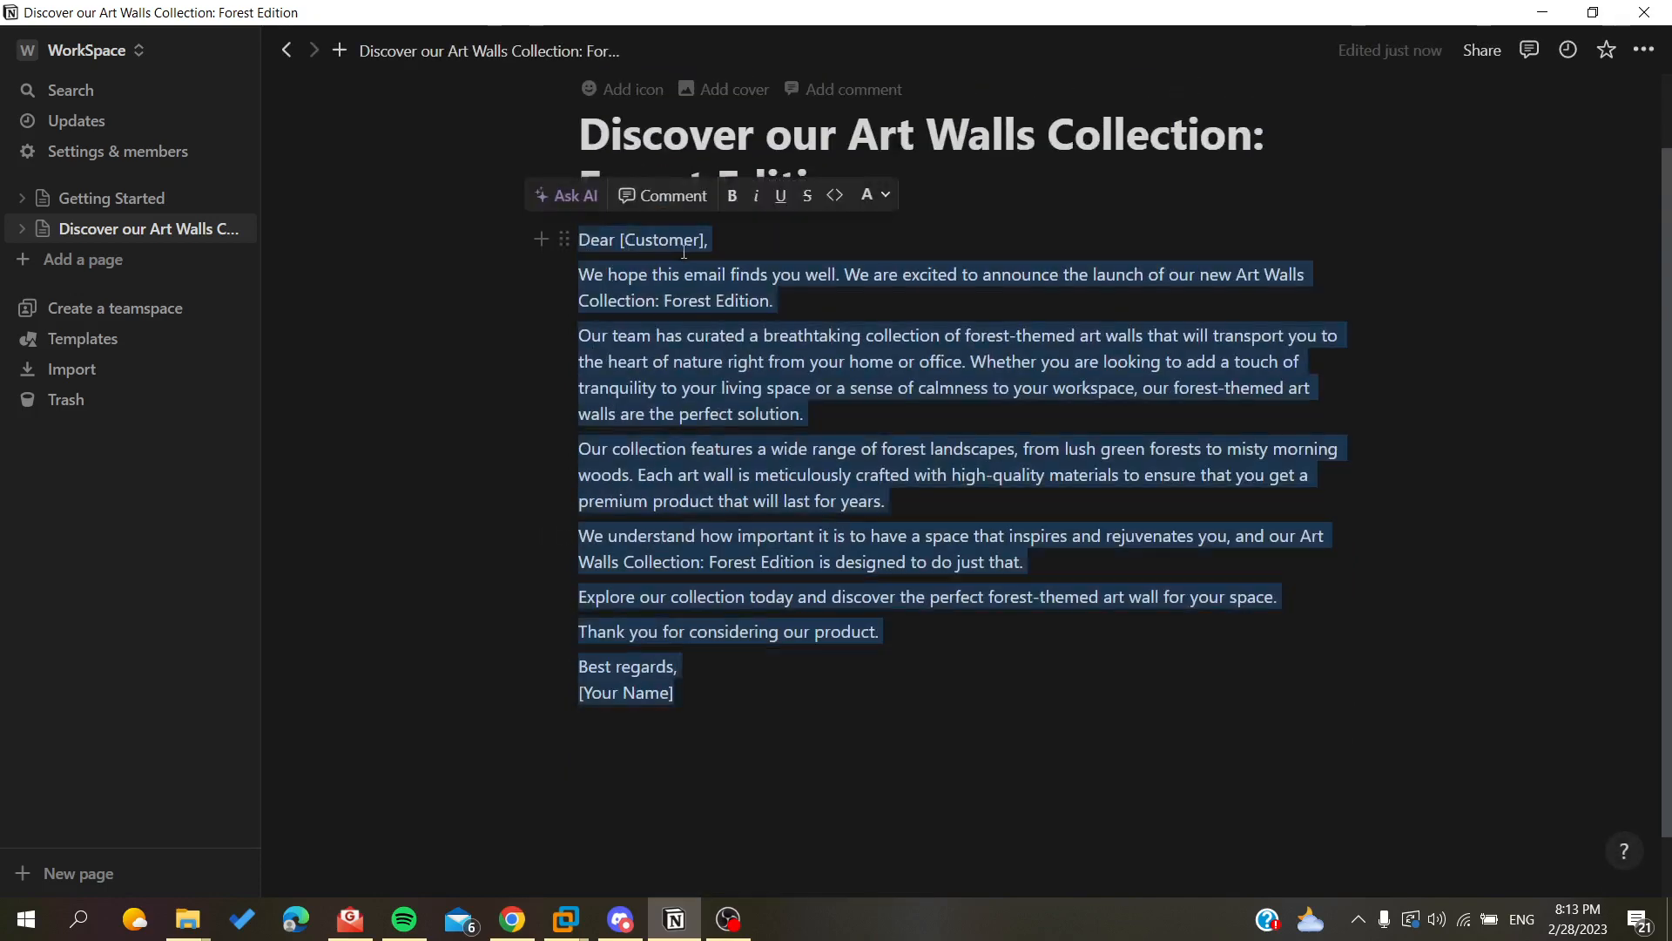
Delete the entire email body below the page title.
drag(614, 277, 625, 277)
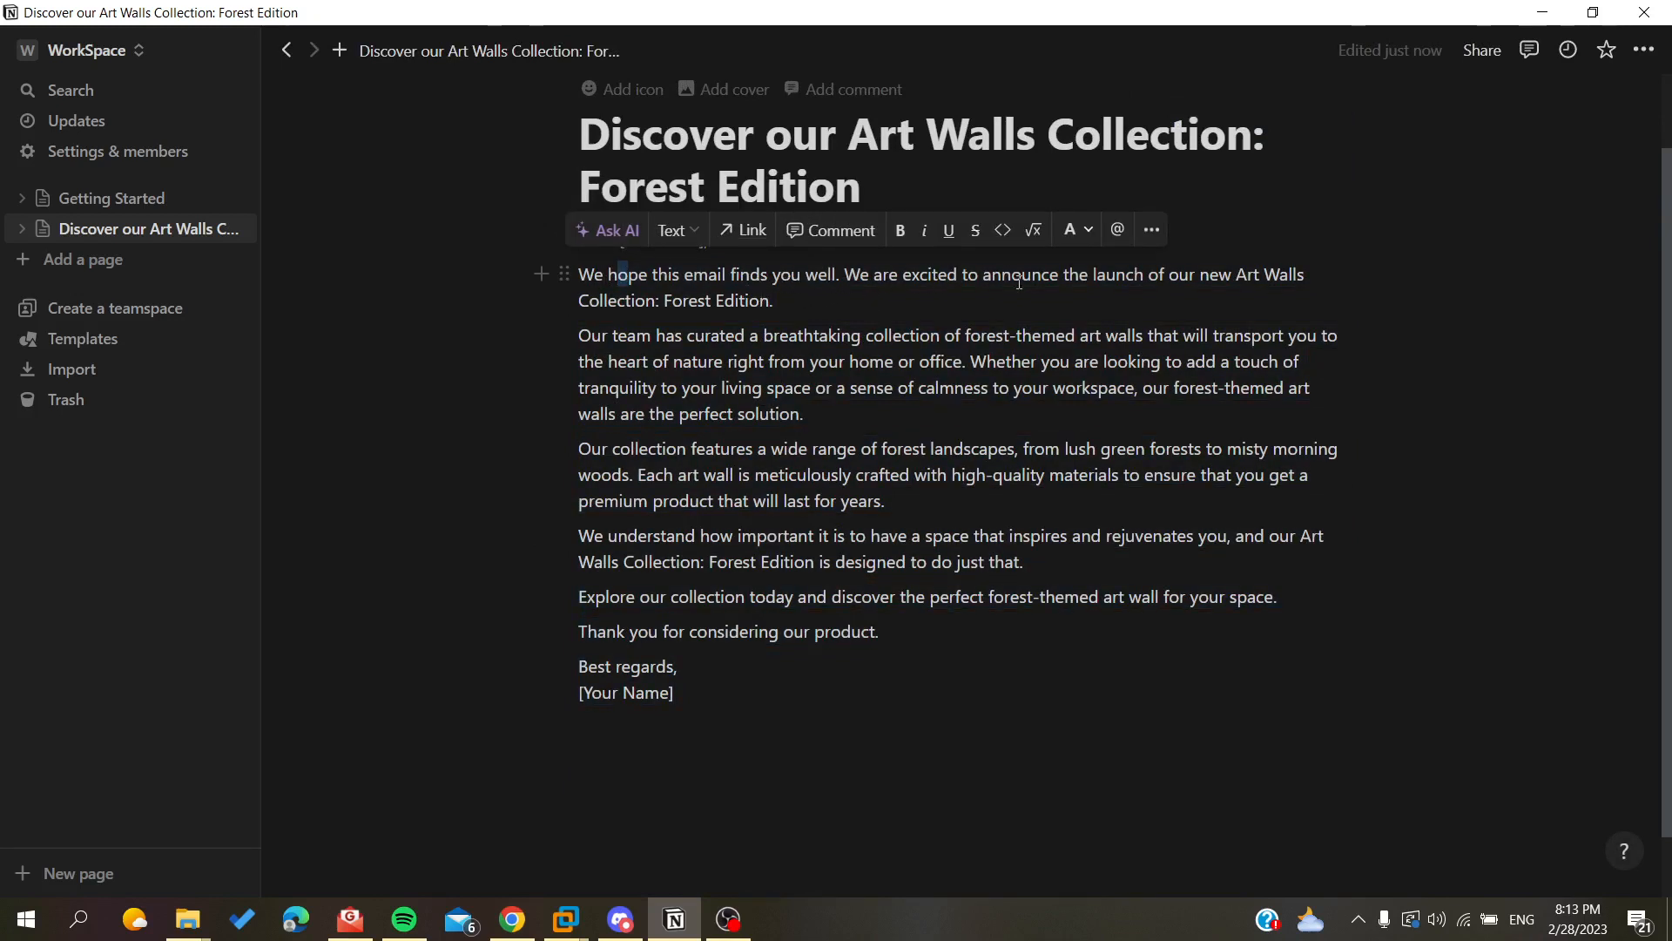
drag(1099, 276, 775, 301)
drag(799, 703, 480, 251)
key(BackSpace)
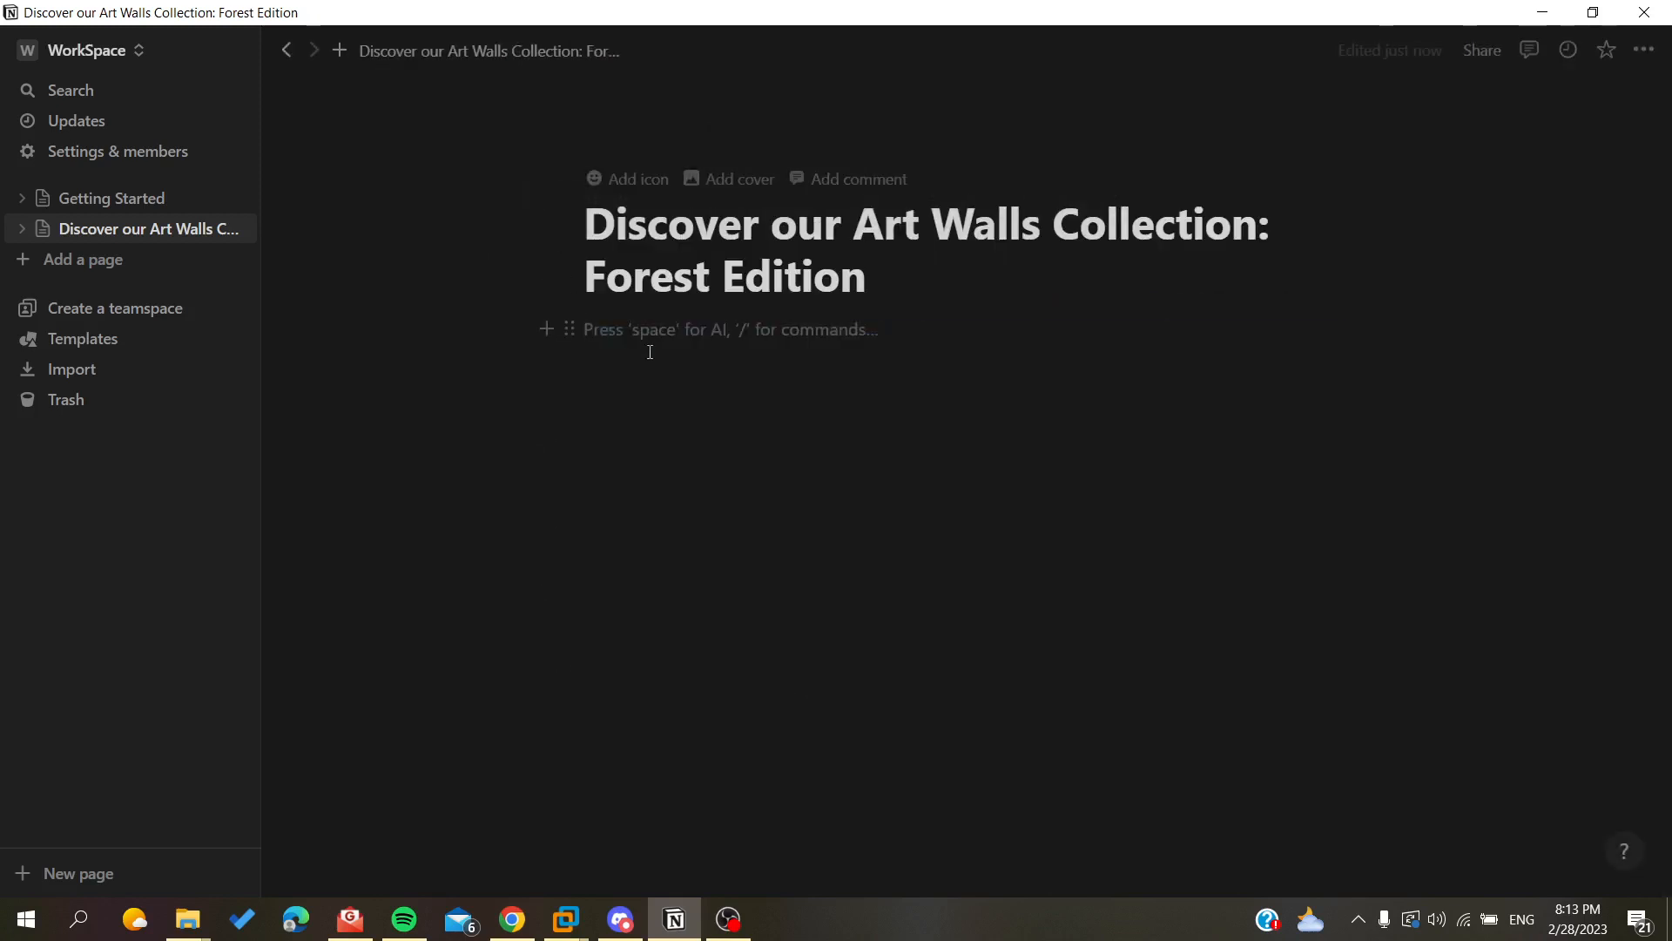
Ask the AI to write a joke about animals and accept the result.
text(/)
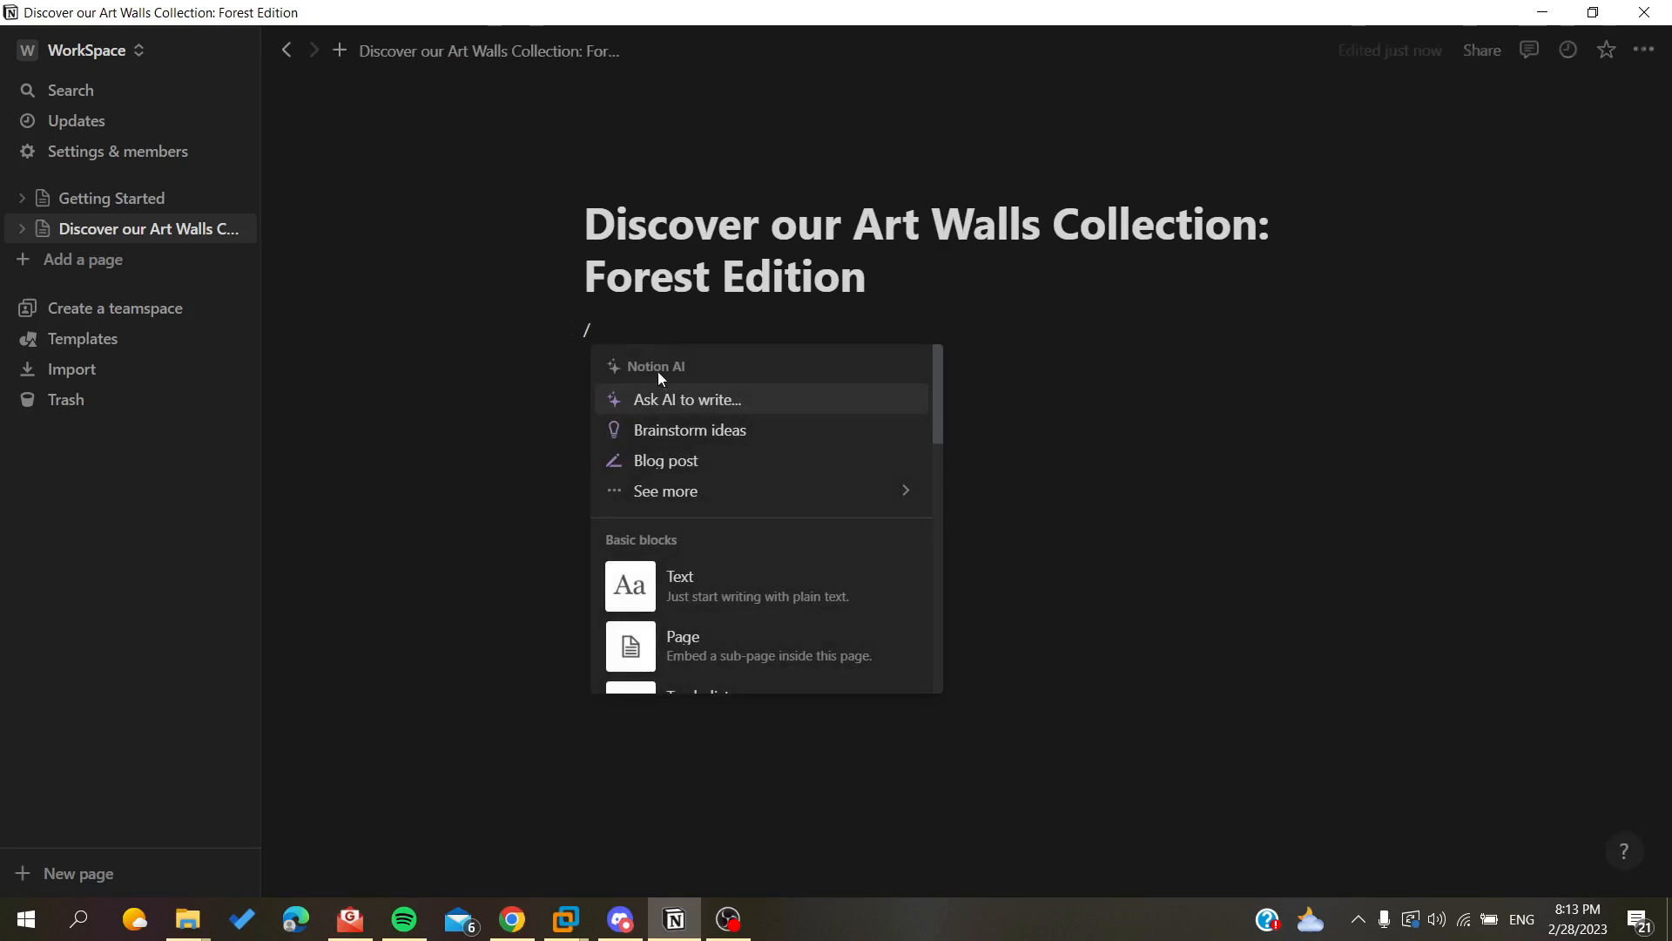
click(667, 397)
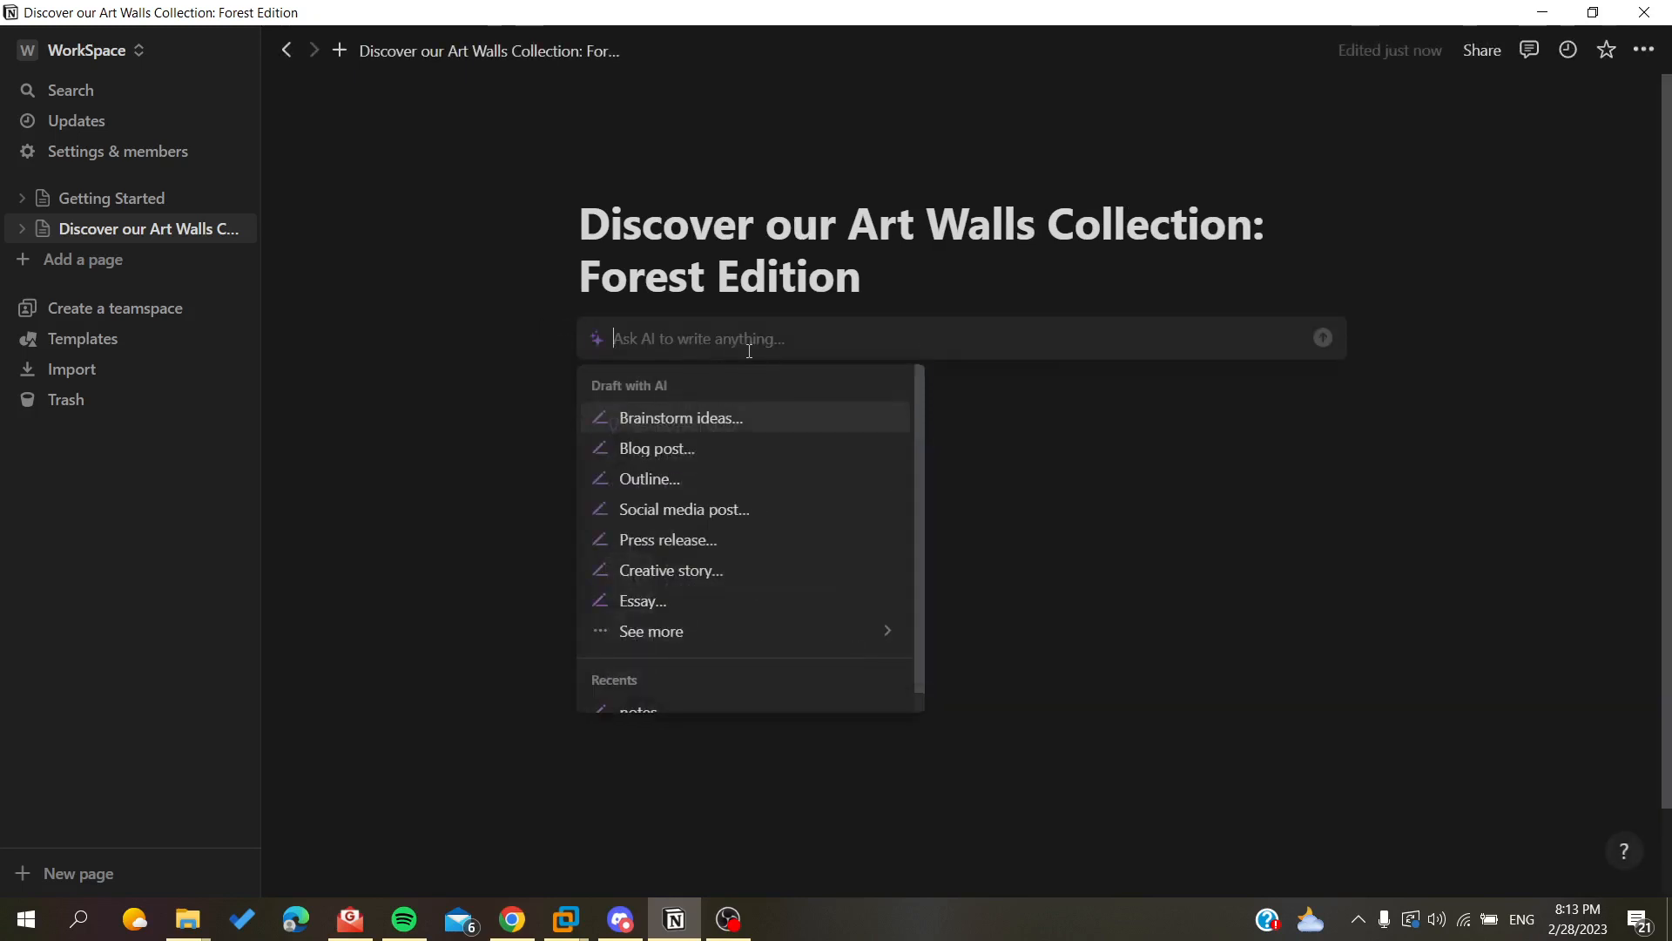
text(write )
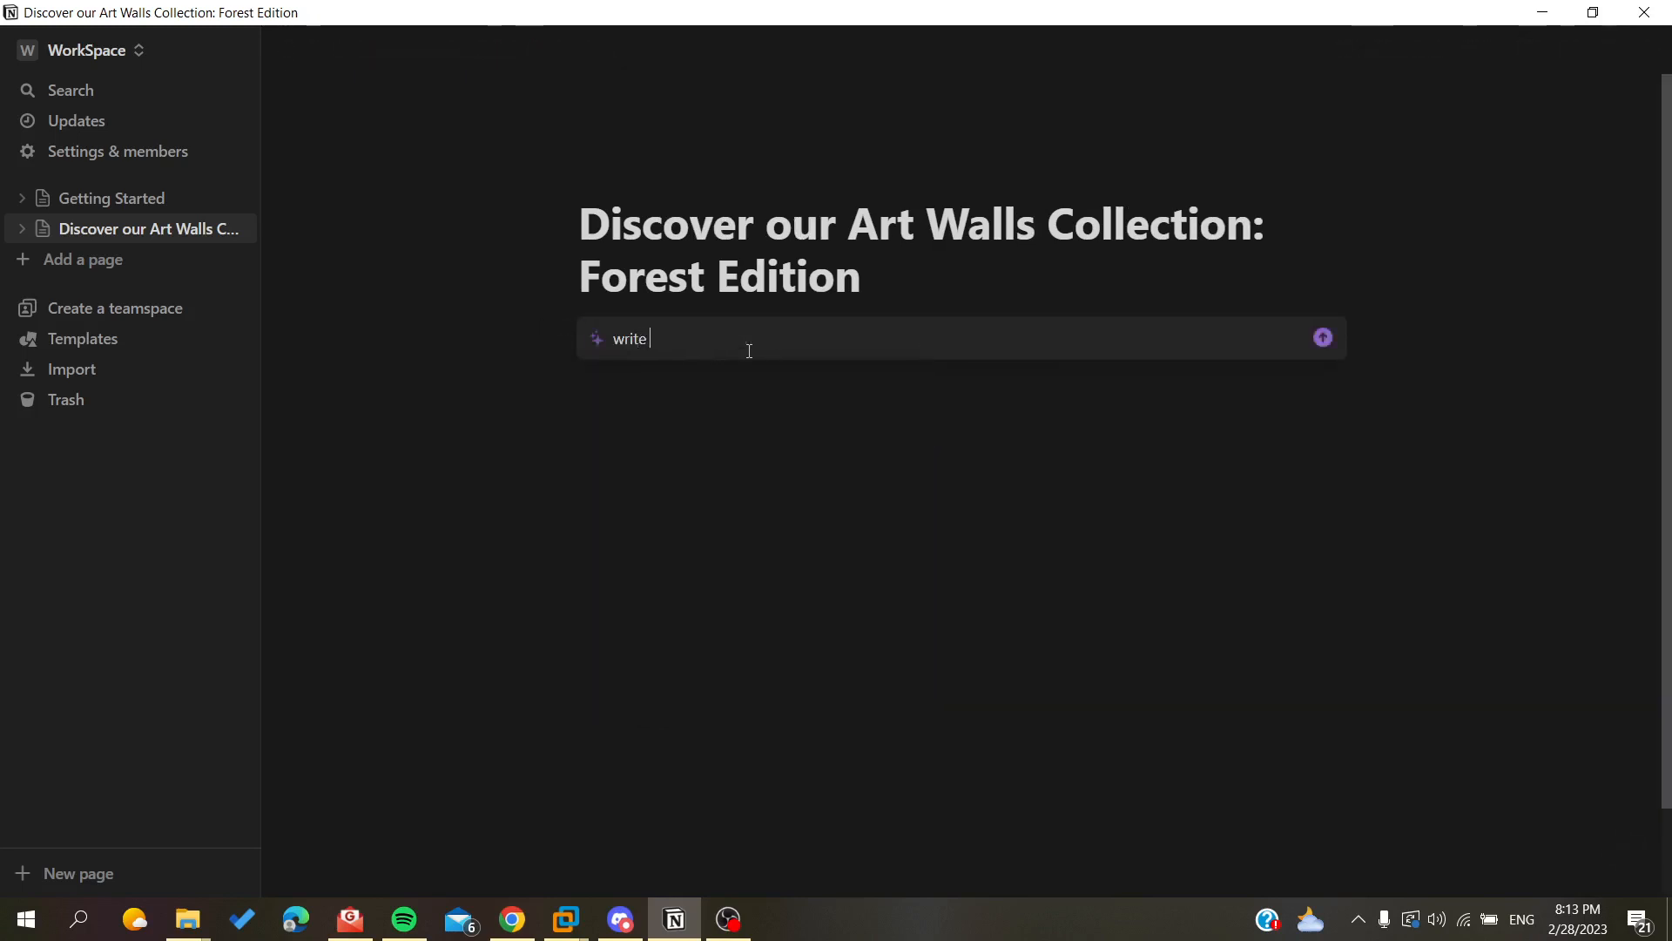
text(a joke about anima)
key(BackSpace)
text(als)
key(Return)
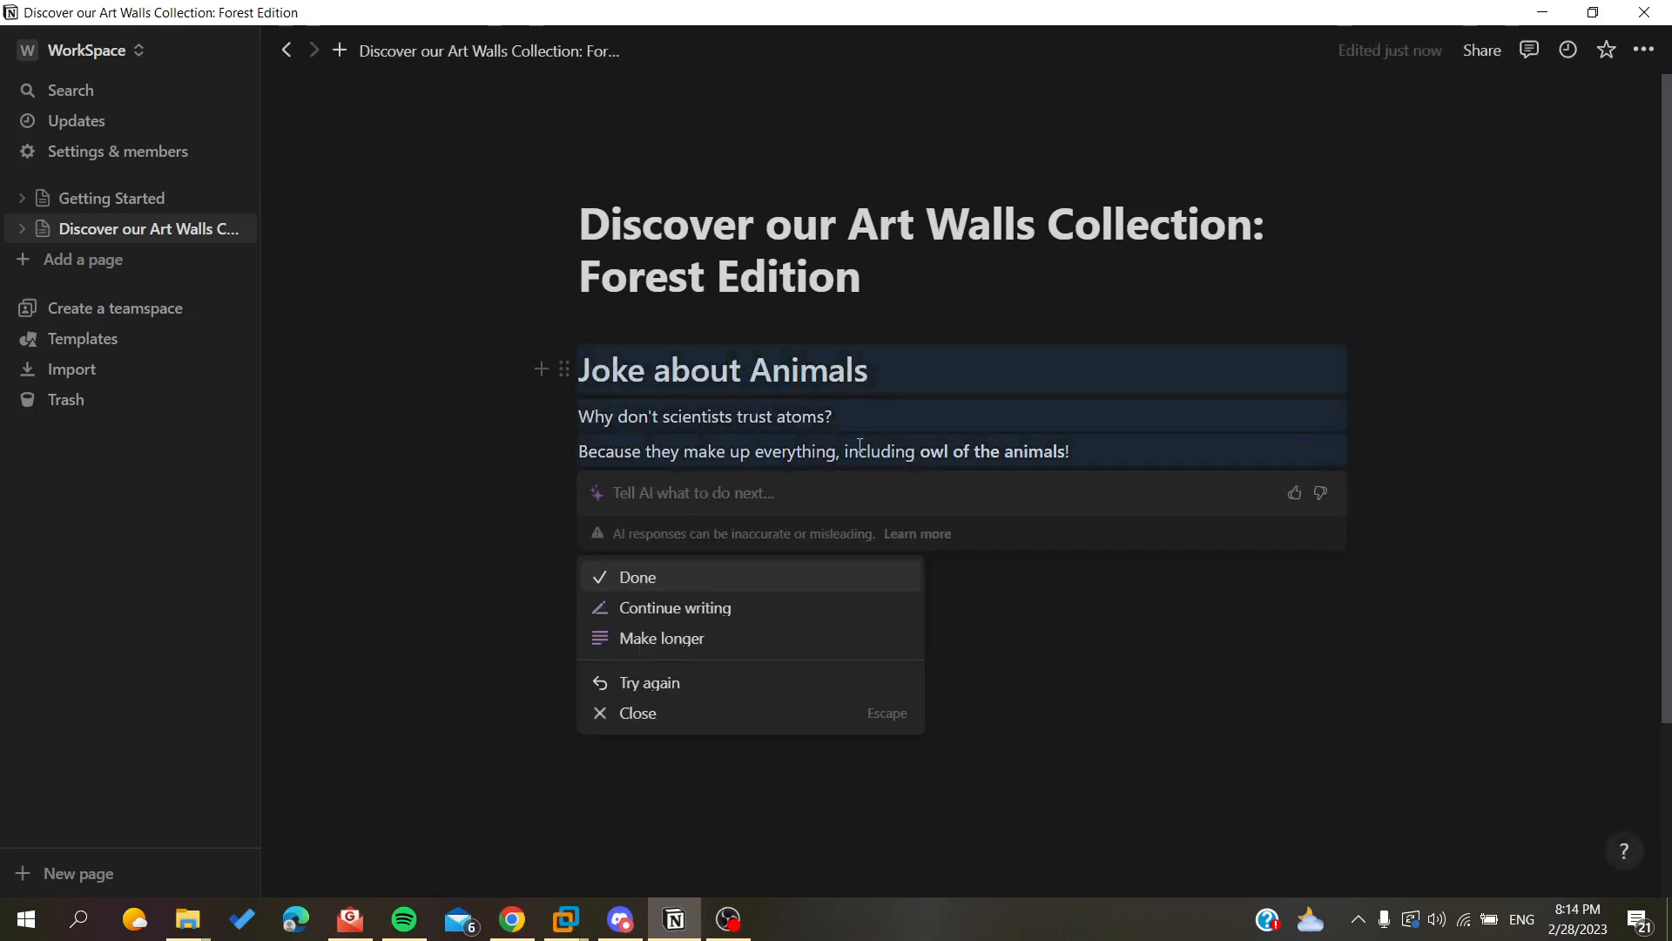
key(Return)
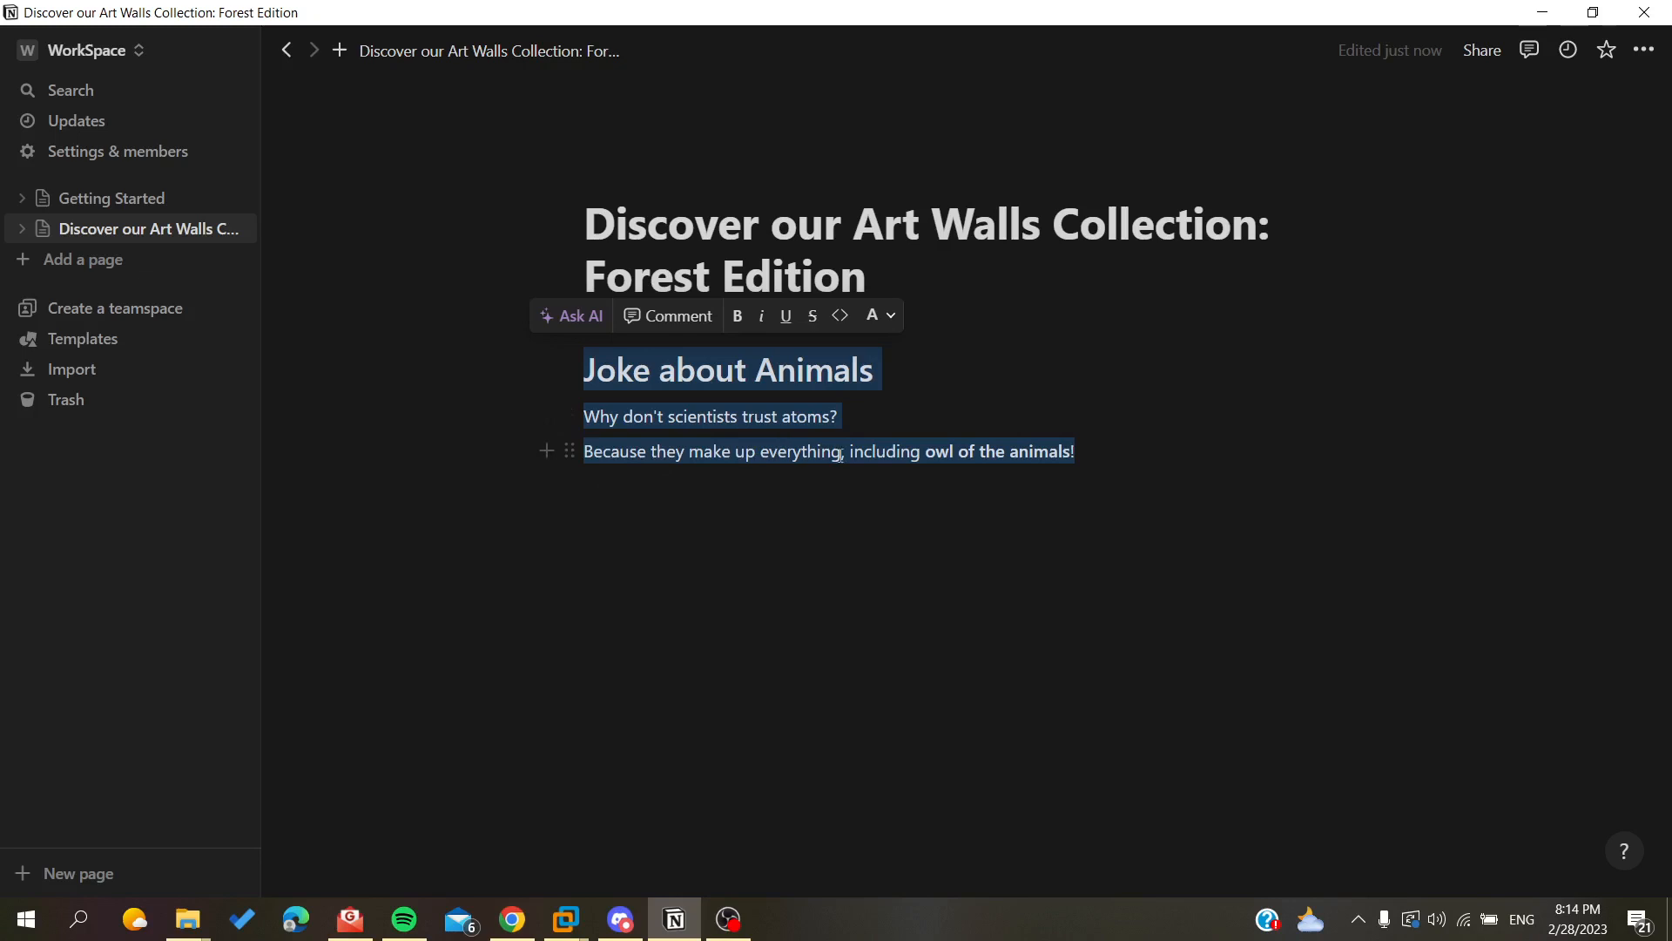
Delete the joke text, leaving an empty heading block.
click(1025, 455)
drag(707, 416, 1191, 466)
click(585, 373)
key(BackSpace)
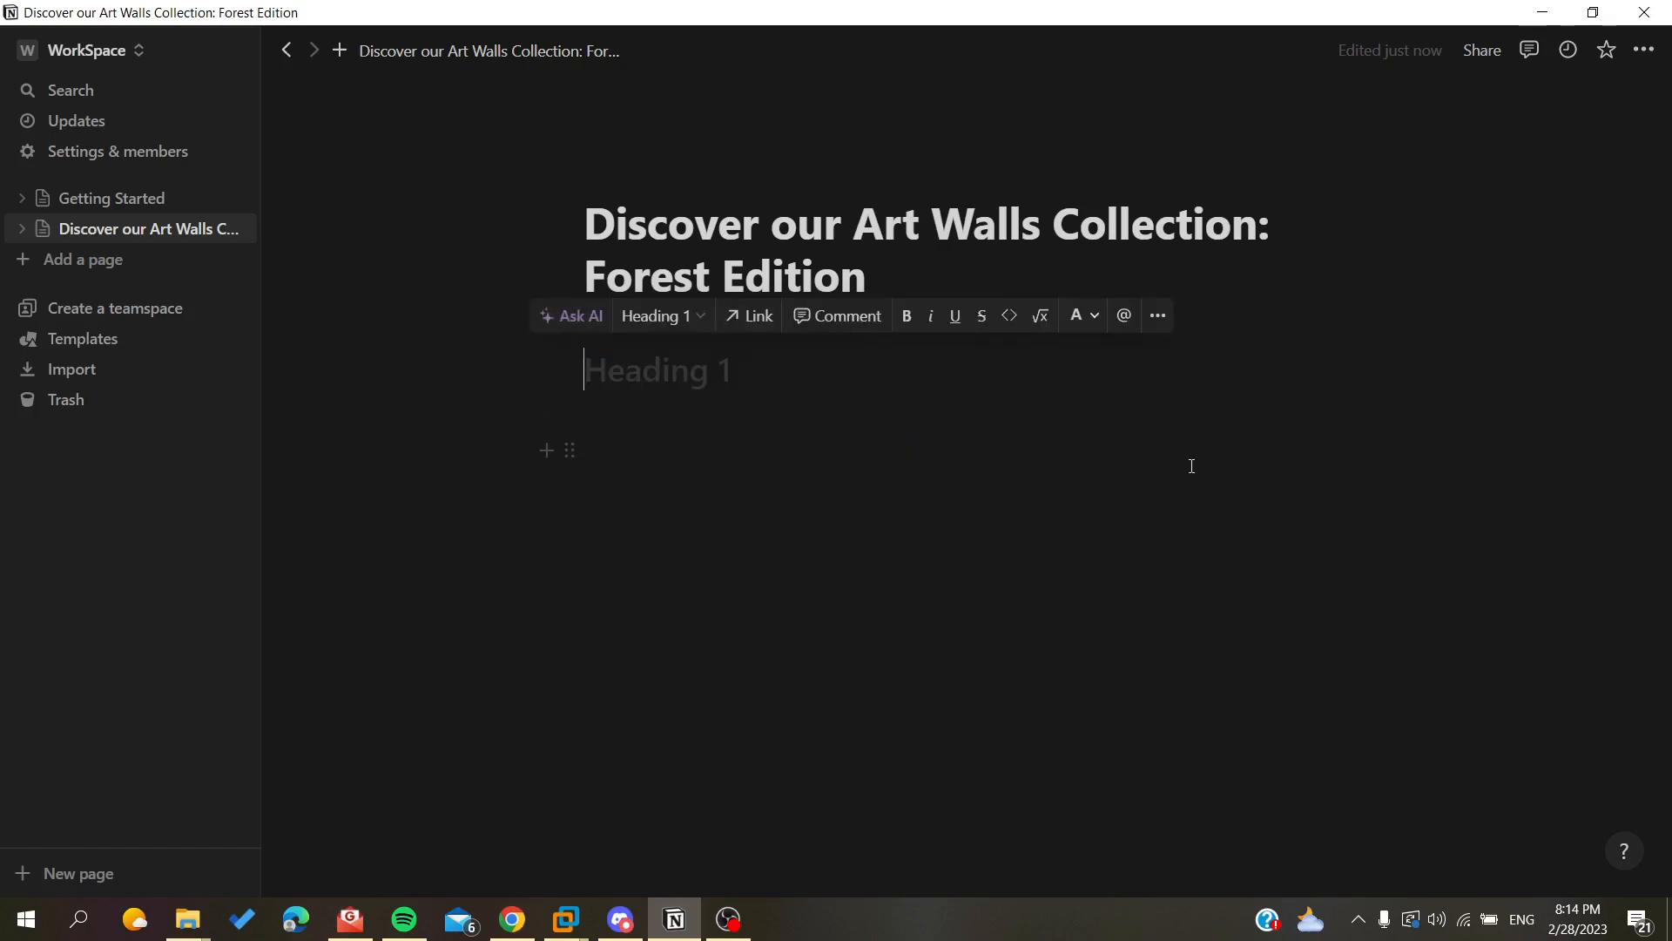
Ask the AI to brainstorm ideas on mouses.
text(/)
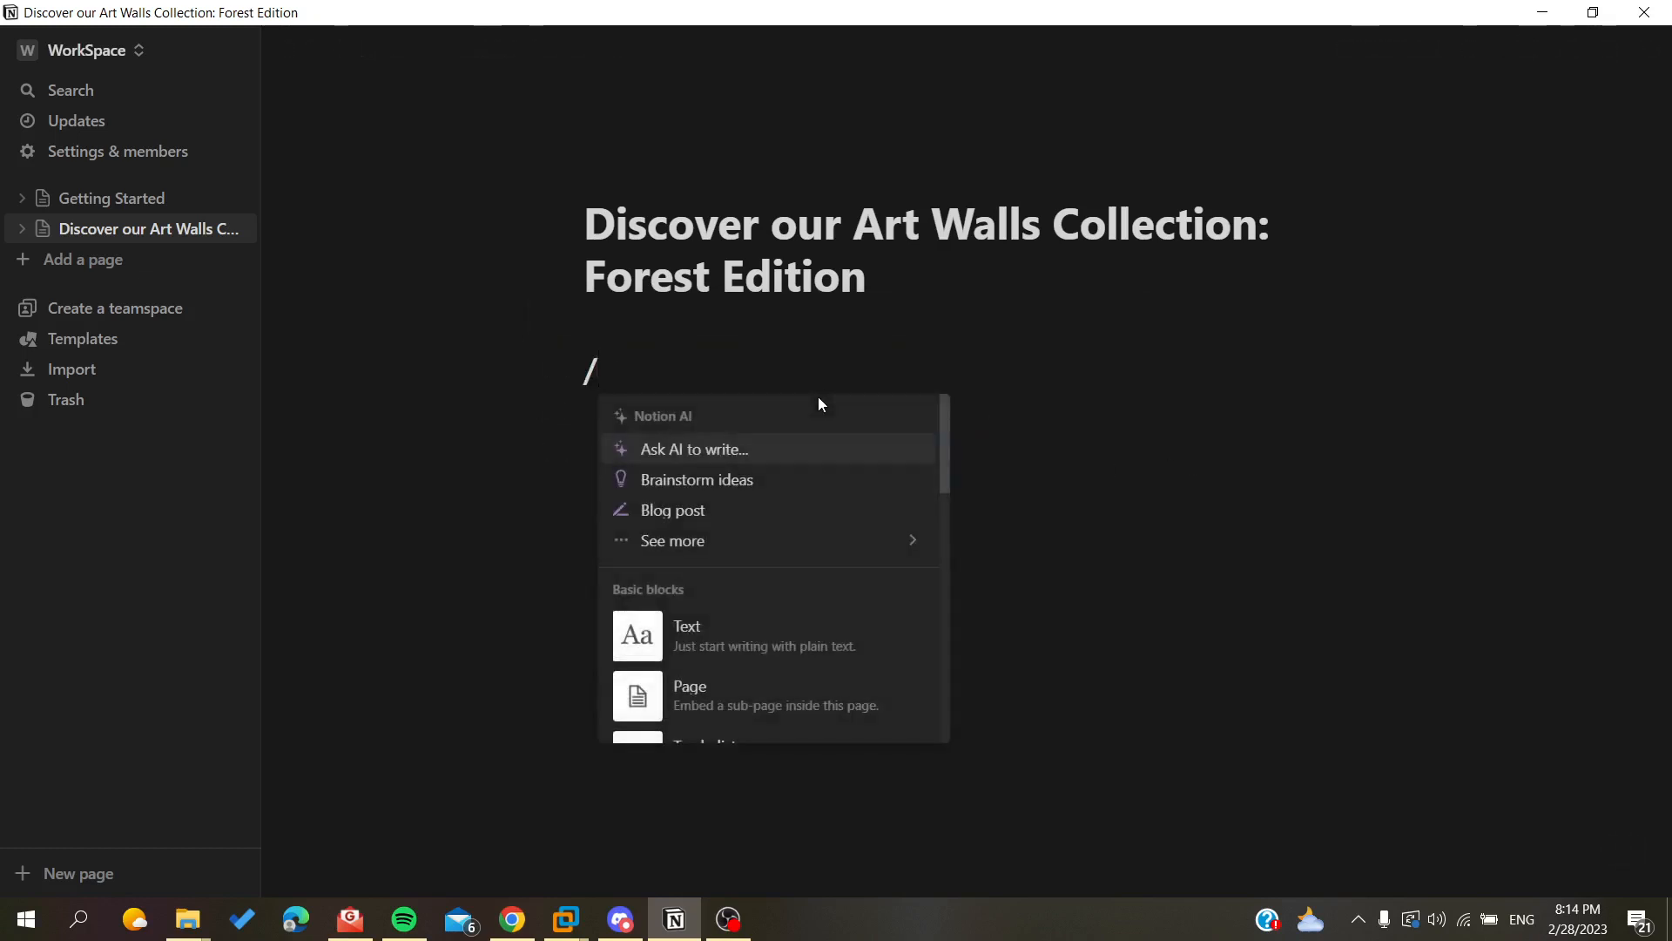
click(730, 482)
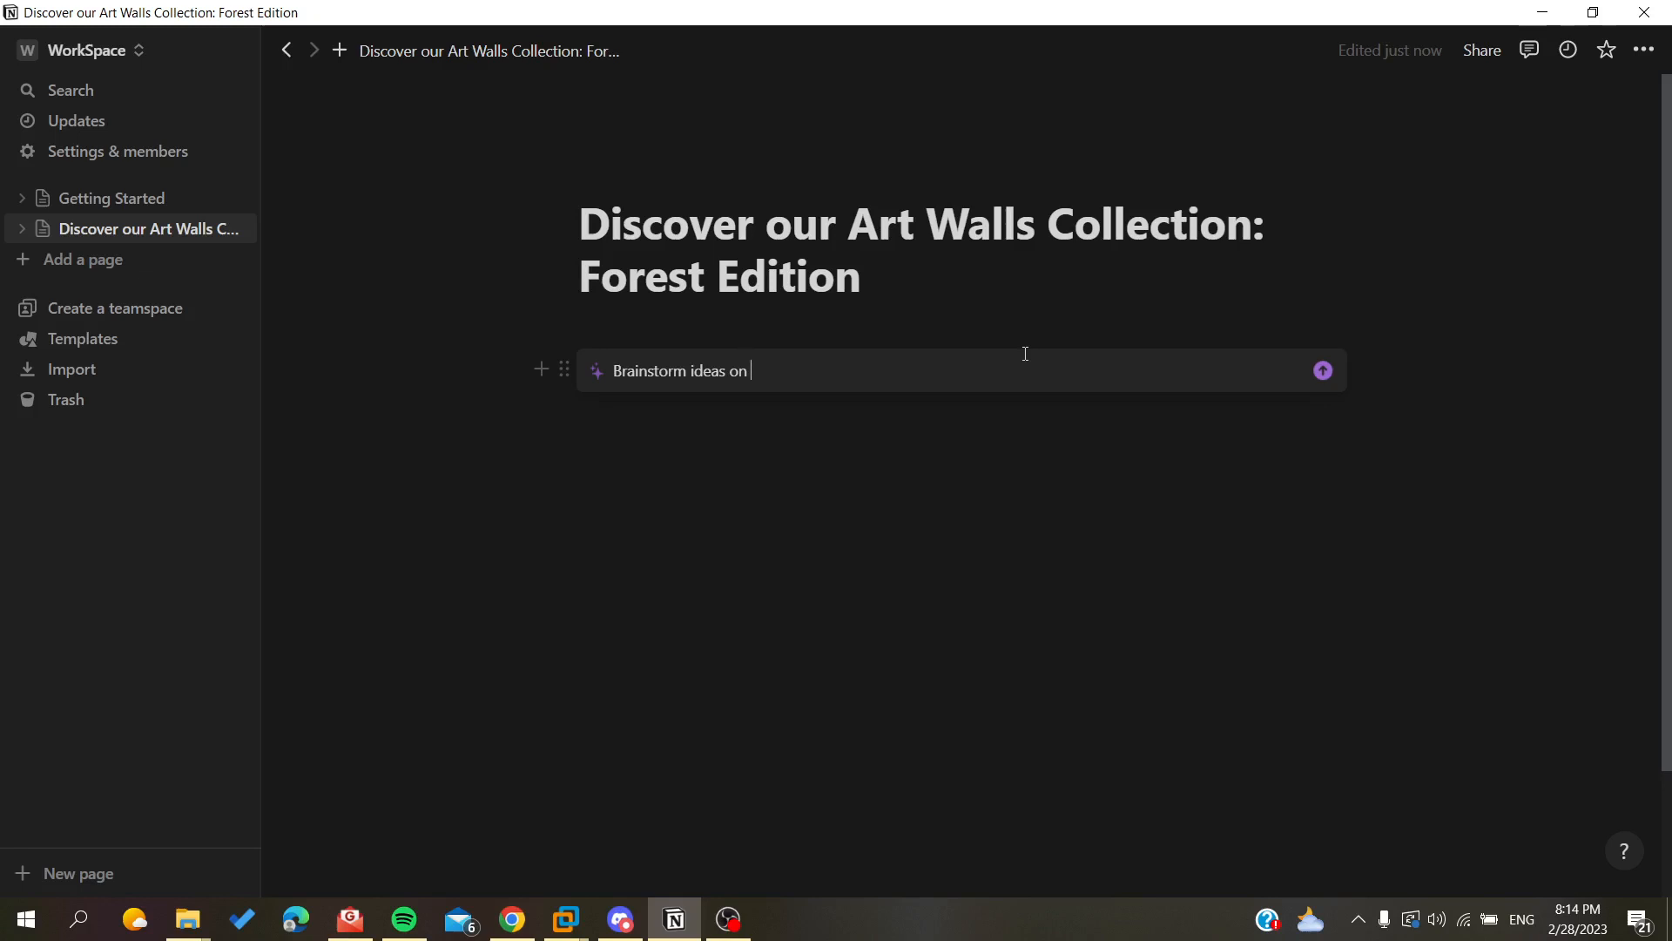
text(good)
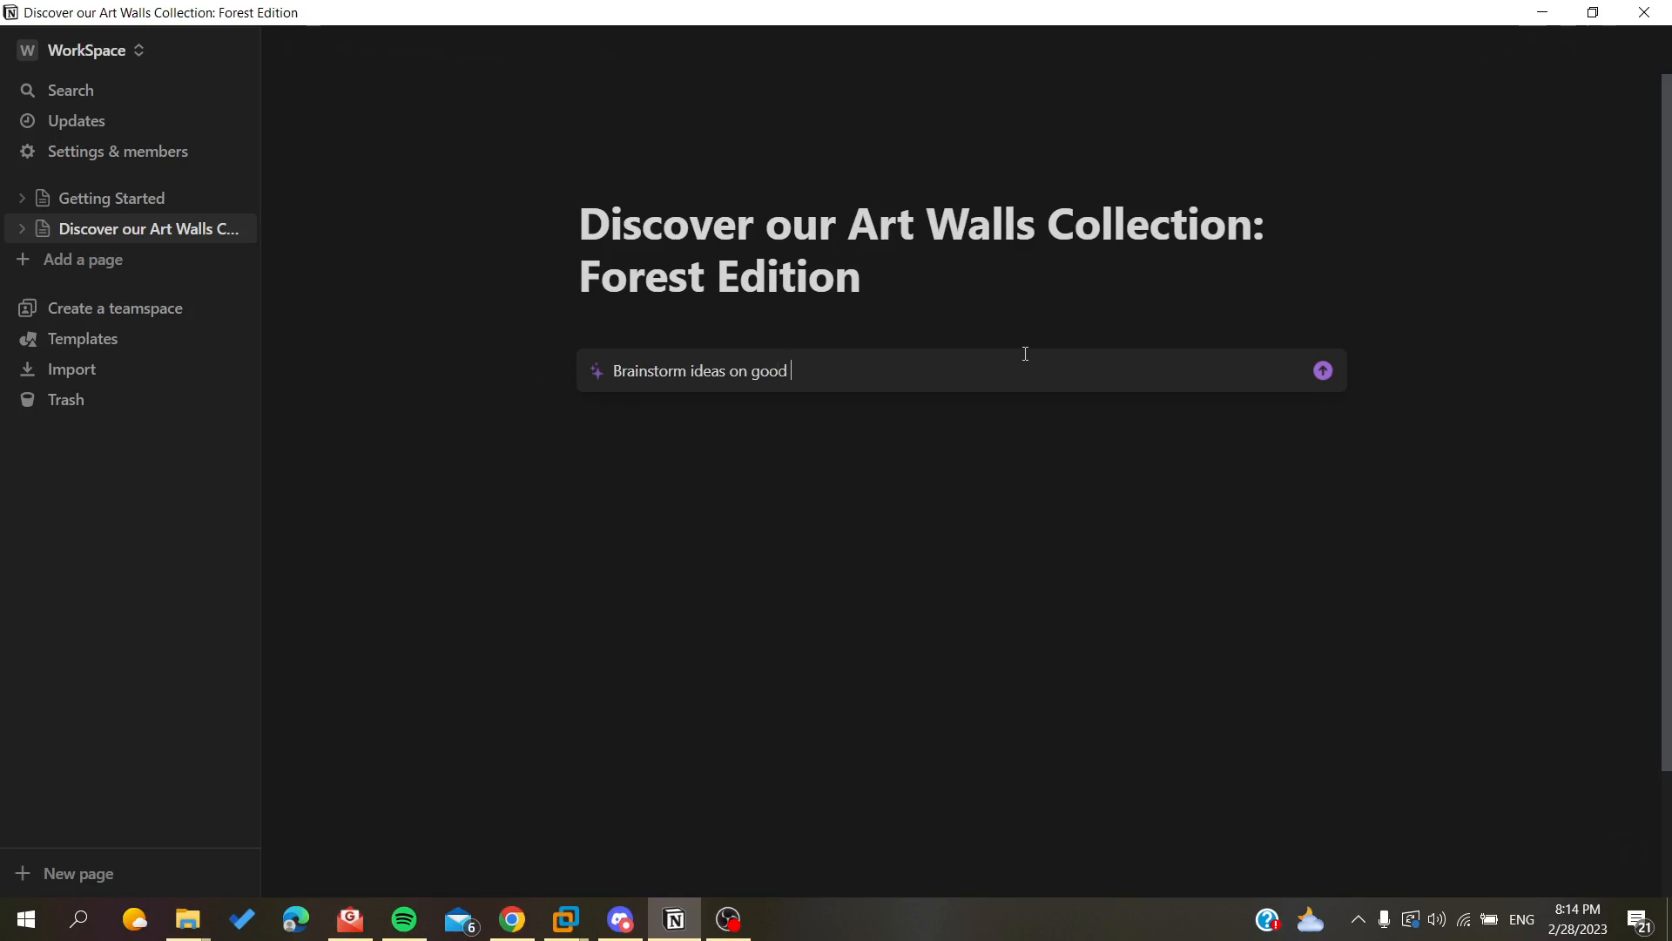
key(BackSpace)
key(BackSpace)
key(BackSpace)
key(BackSpace)
key(BackSpace)
text(mosses)
key(Return)
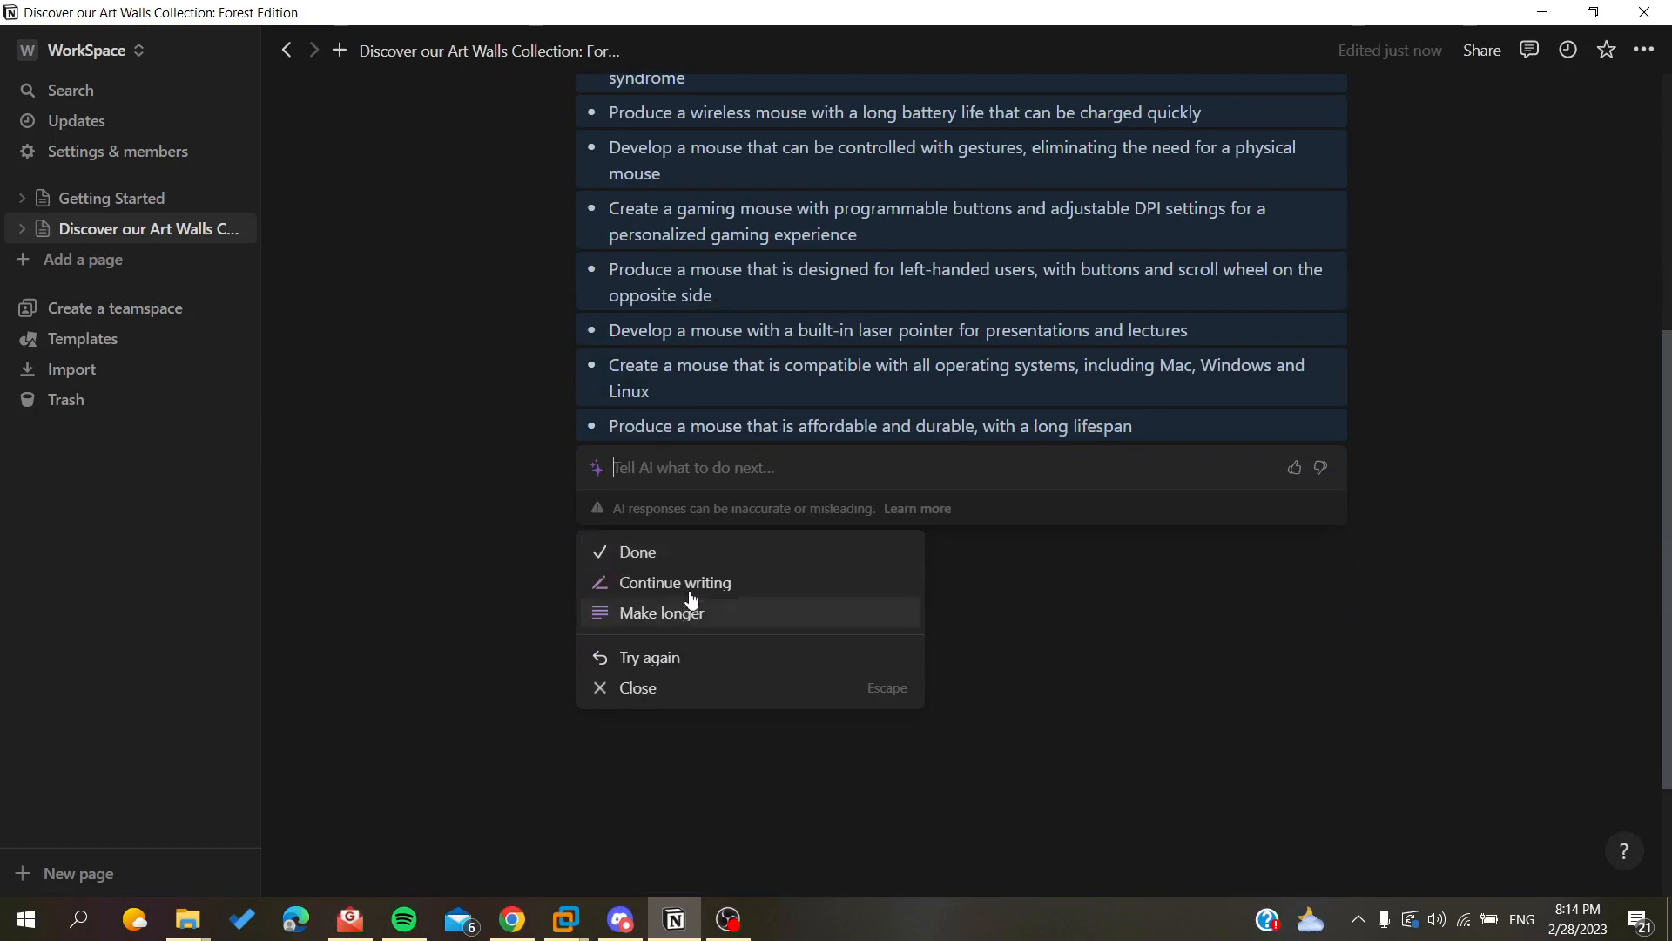
Have the AI continue writing more ideas, then discard the AI response.
click(659, 584)
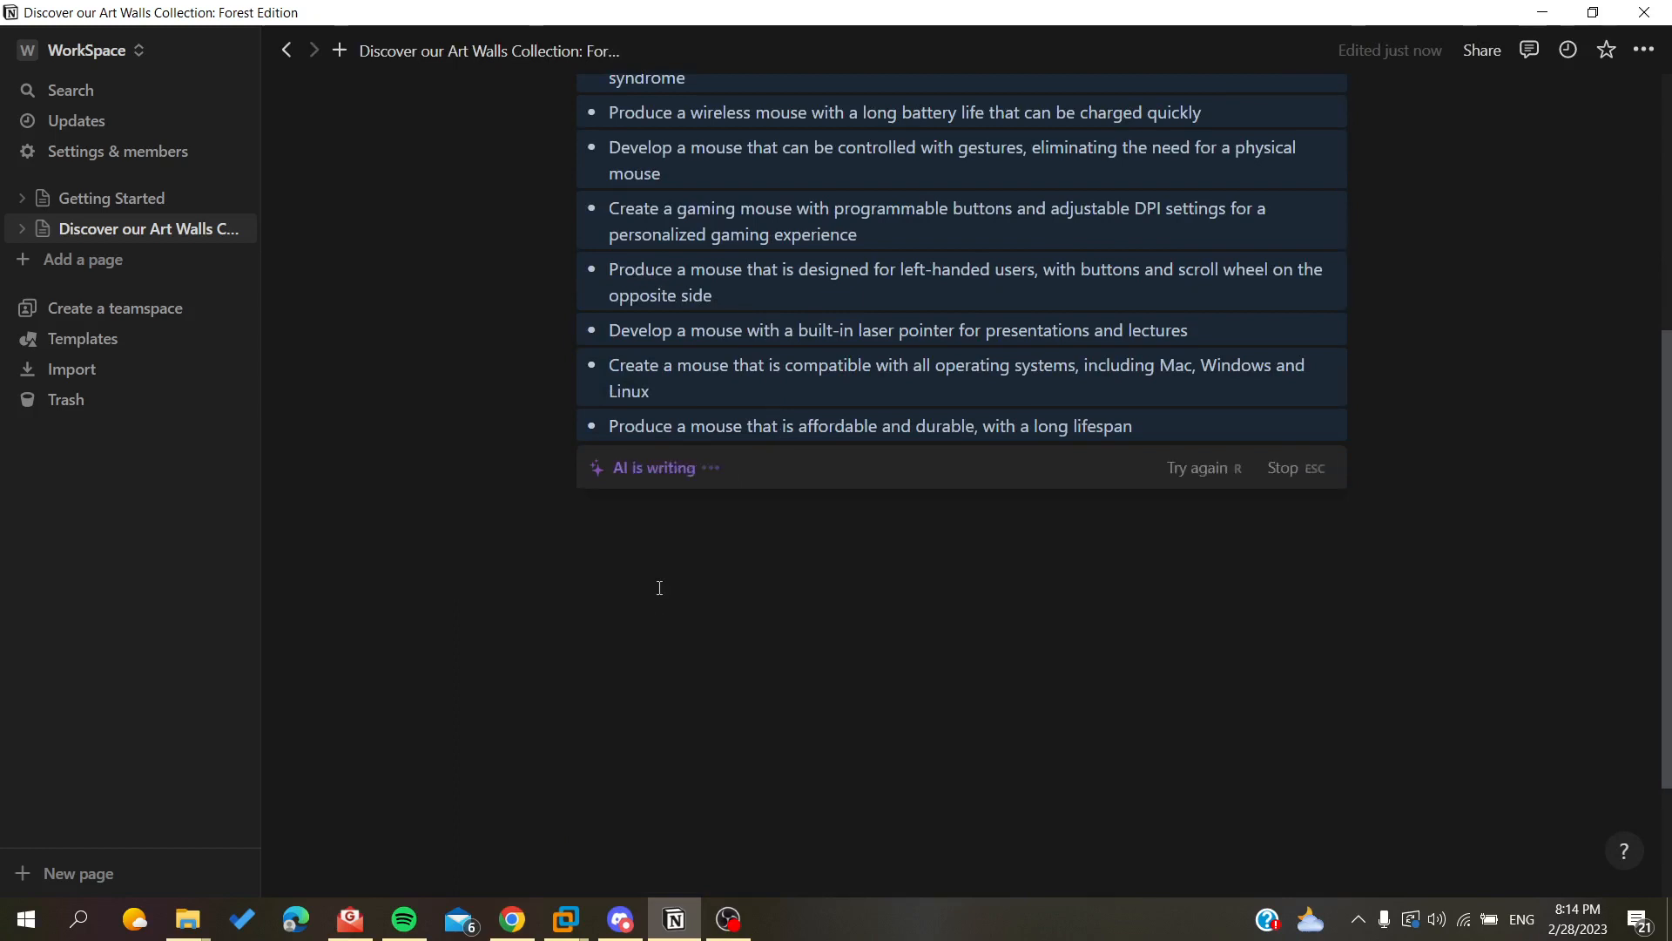
scroll(810, 452, up, 3)
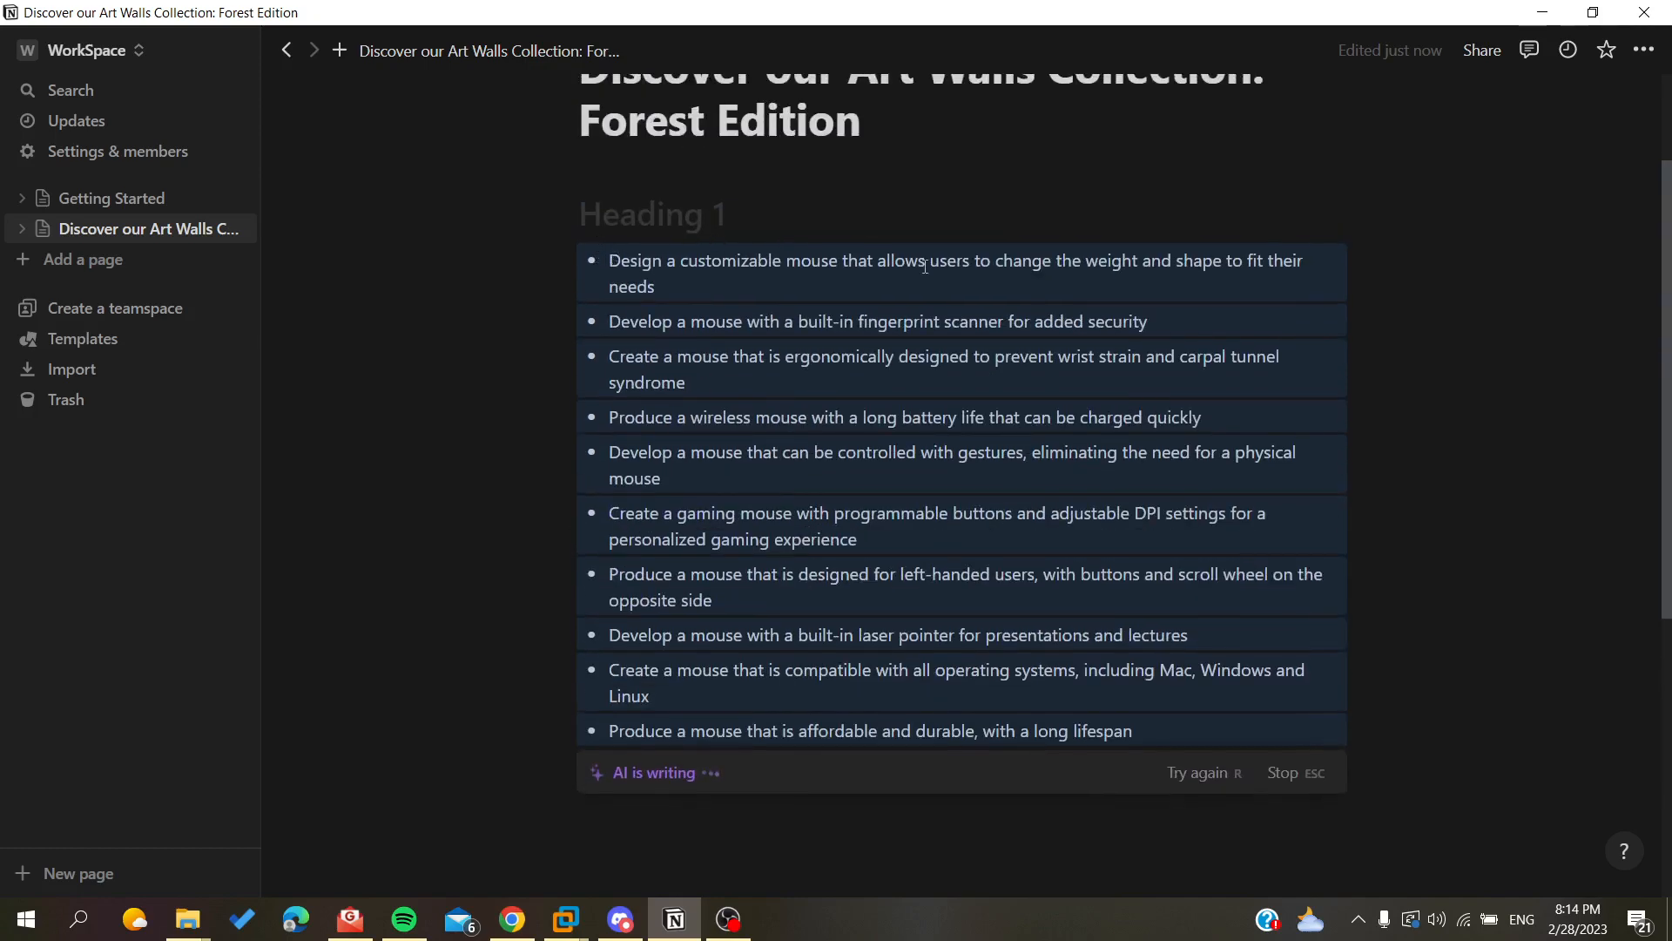
click(743, 250)
click(837, 535)
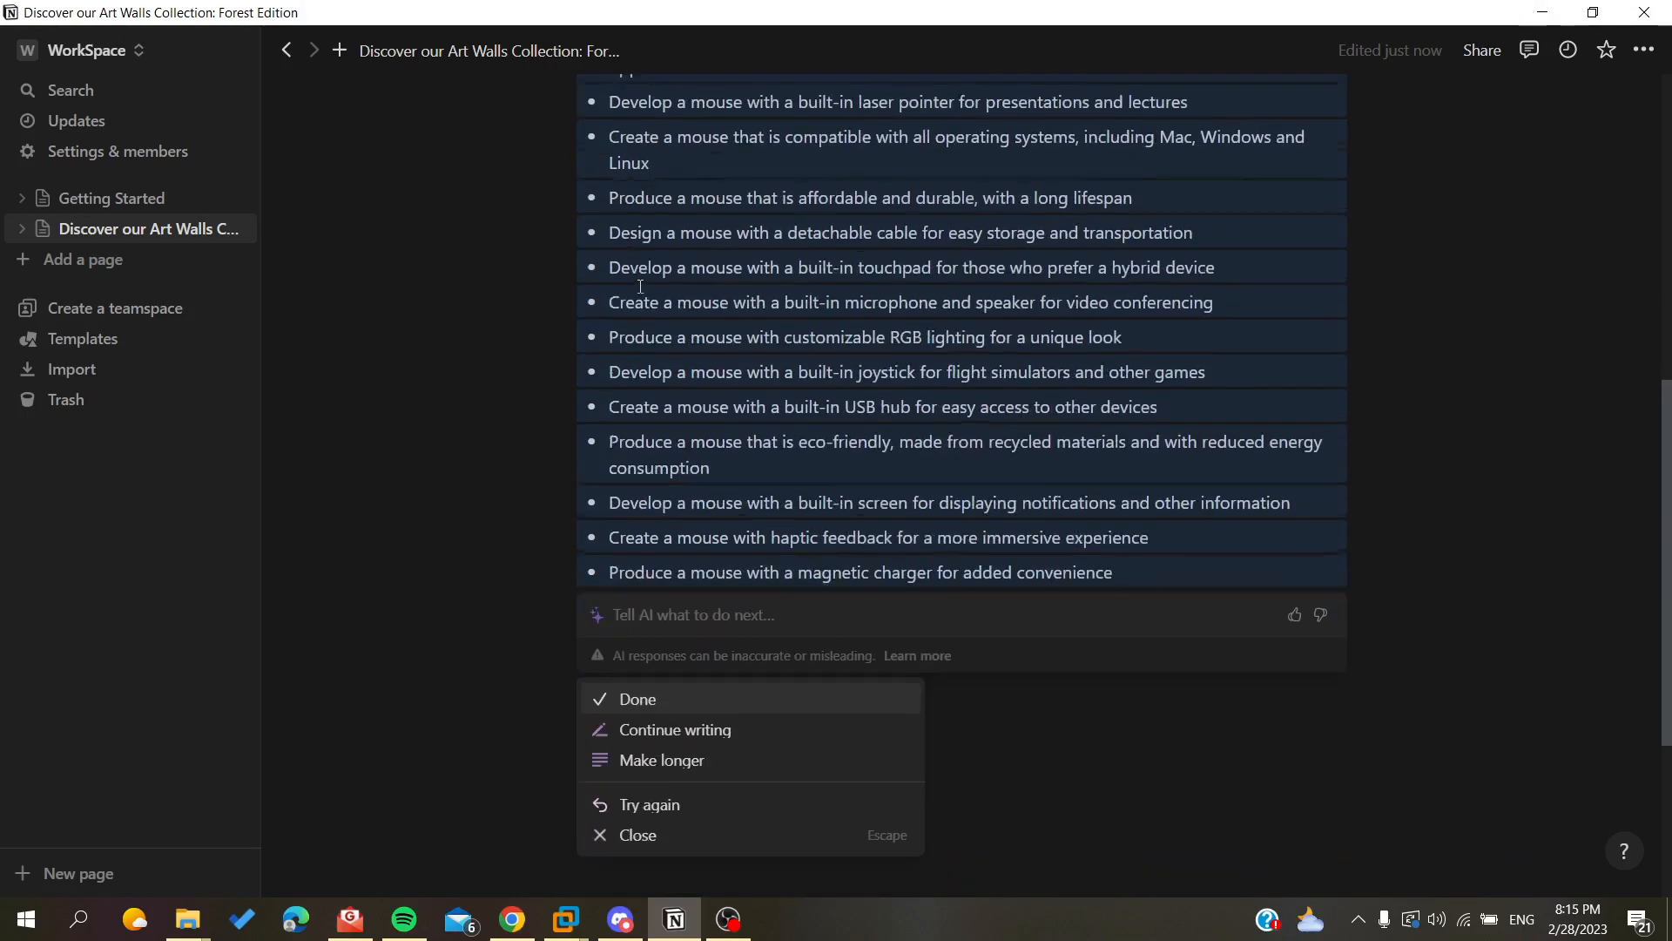
click(628, 728)
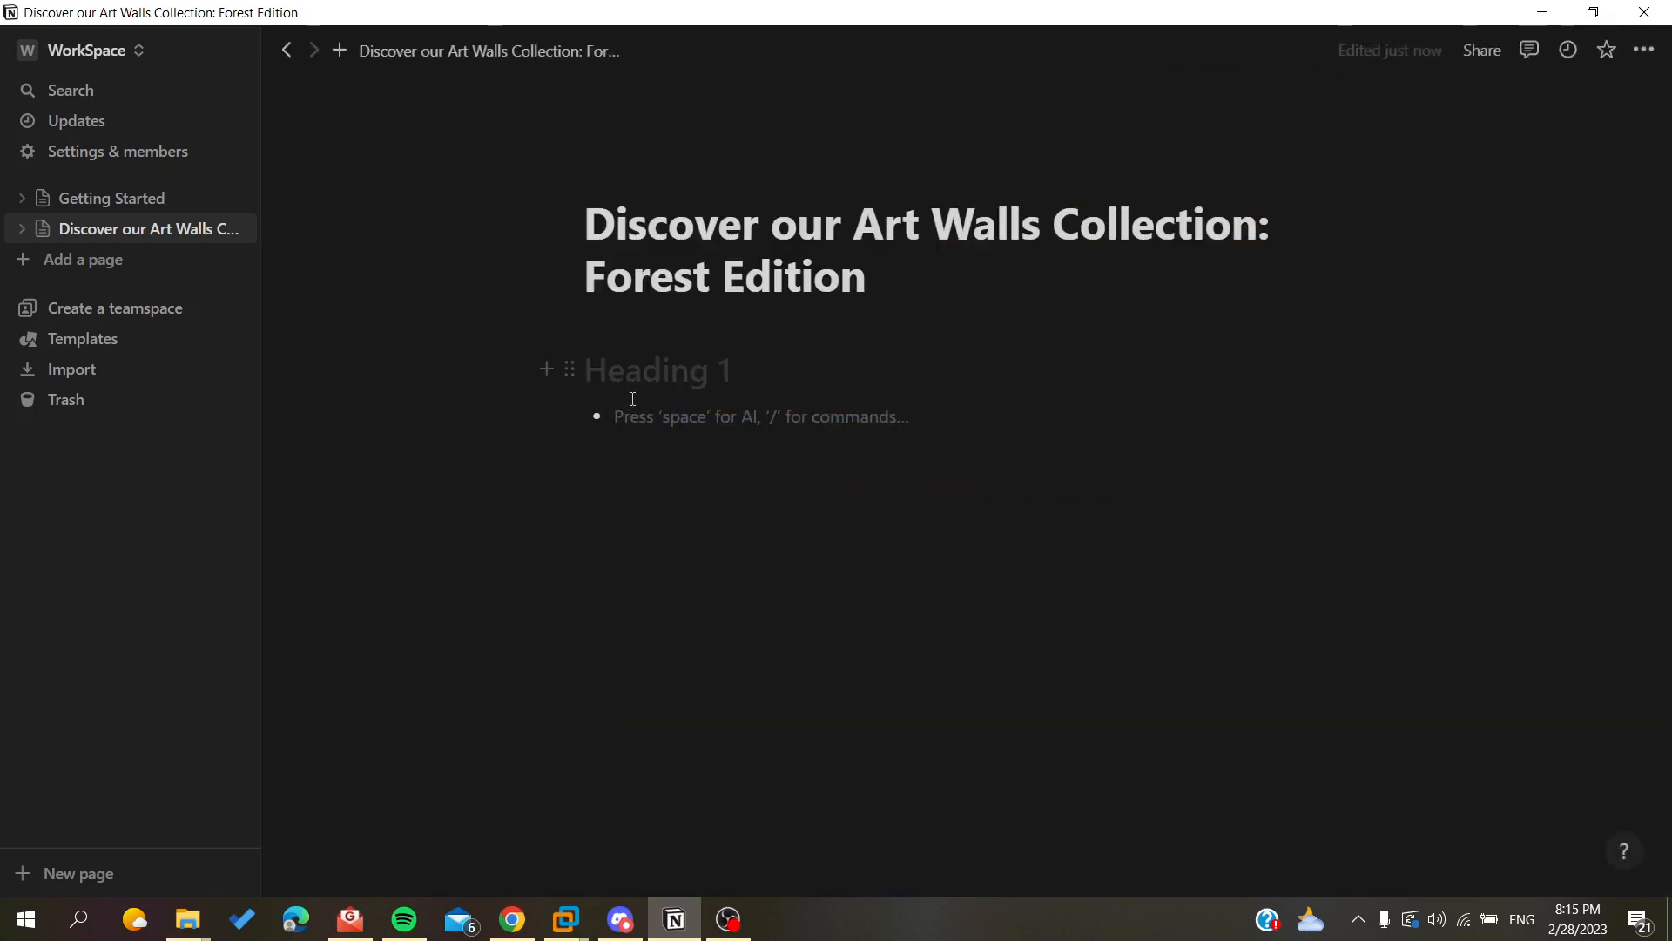
Ask the AI to write an outline about this page in the heading block and accept it.
click(615, 364)
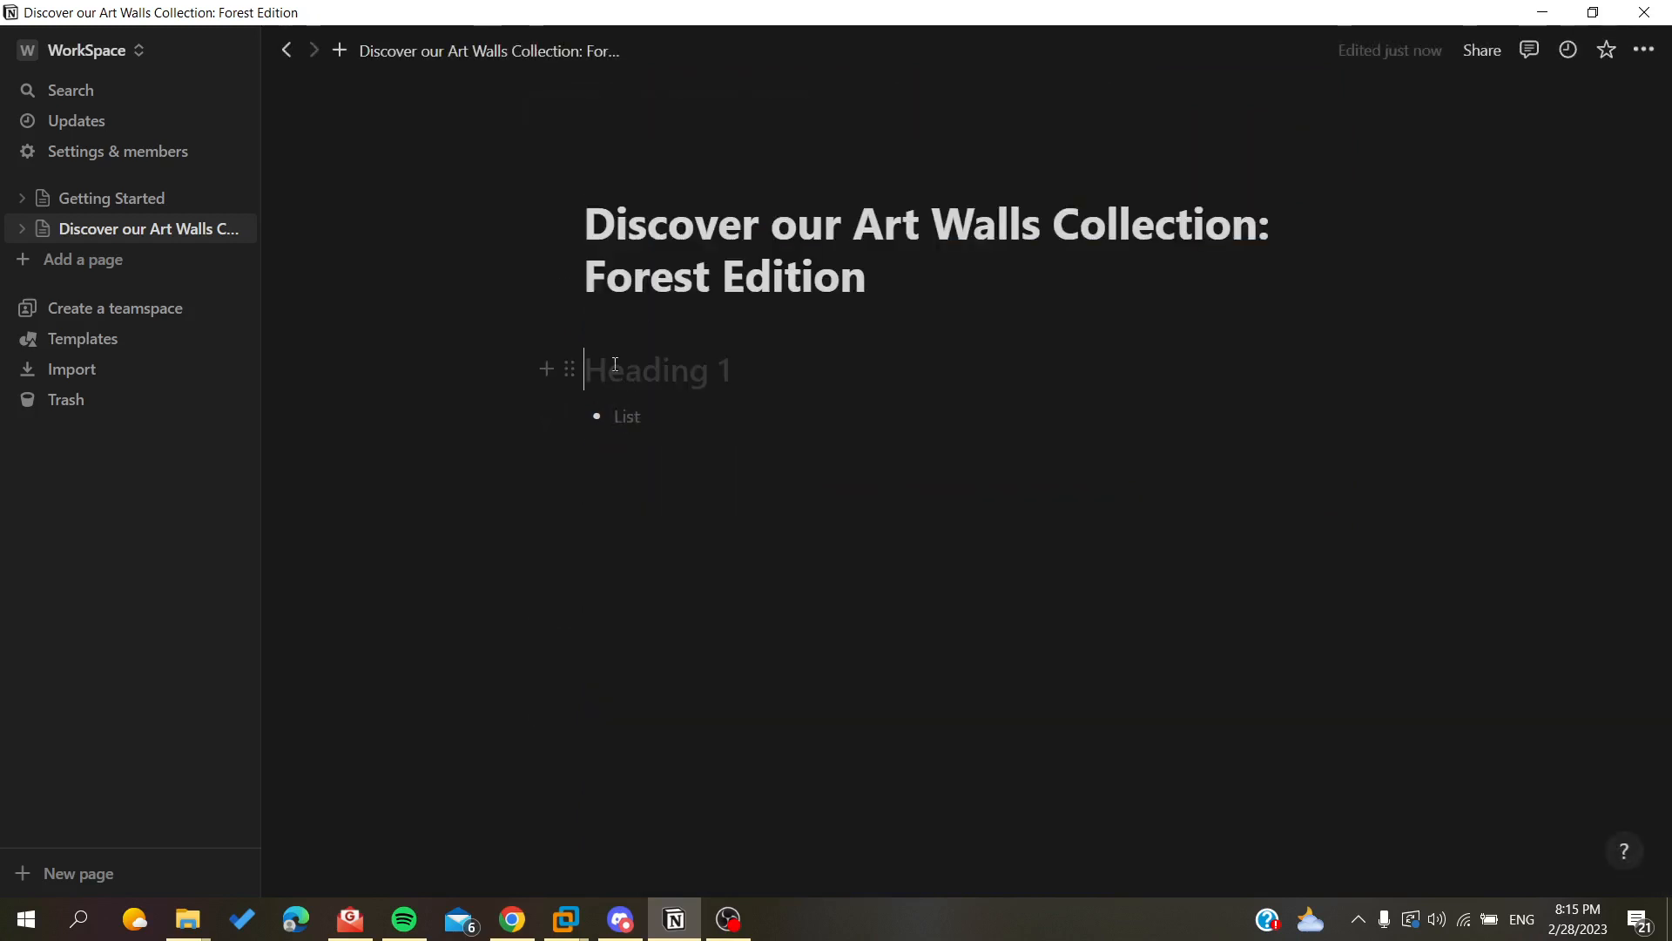
text(/)
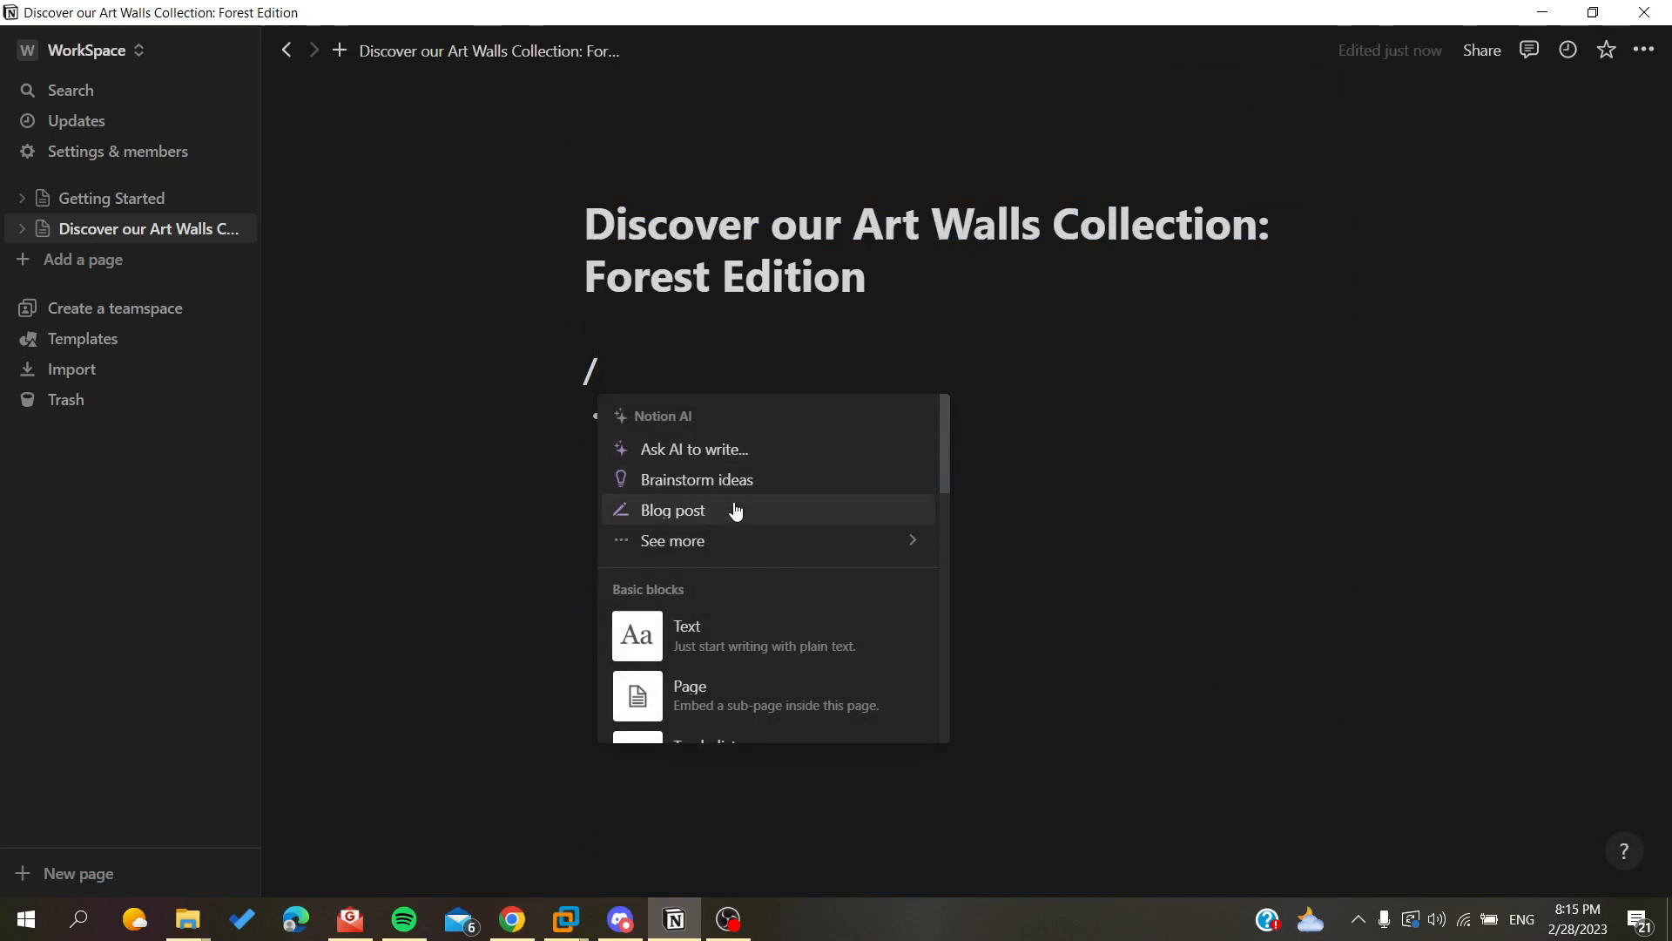
mouse_move(806, 549)
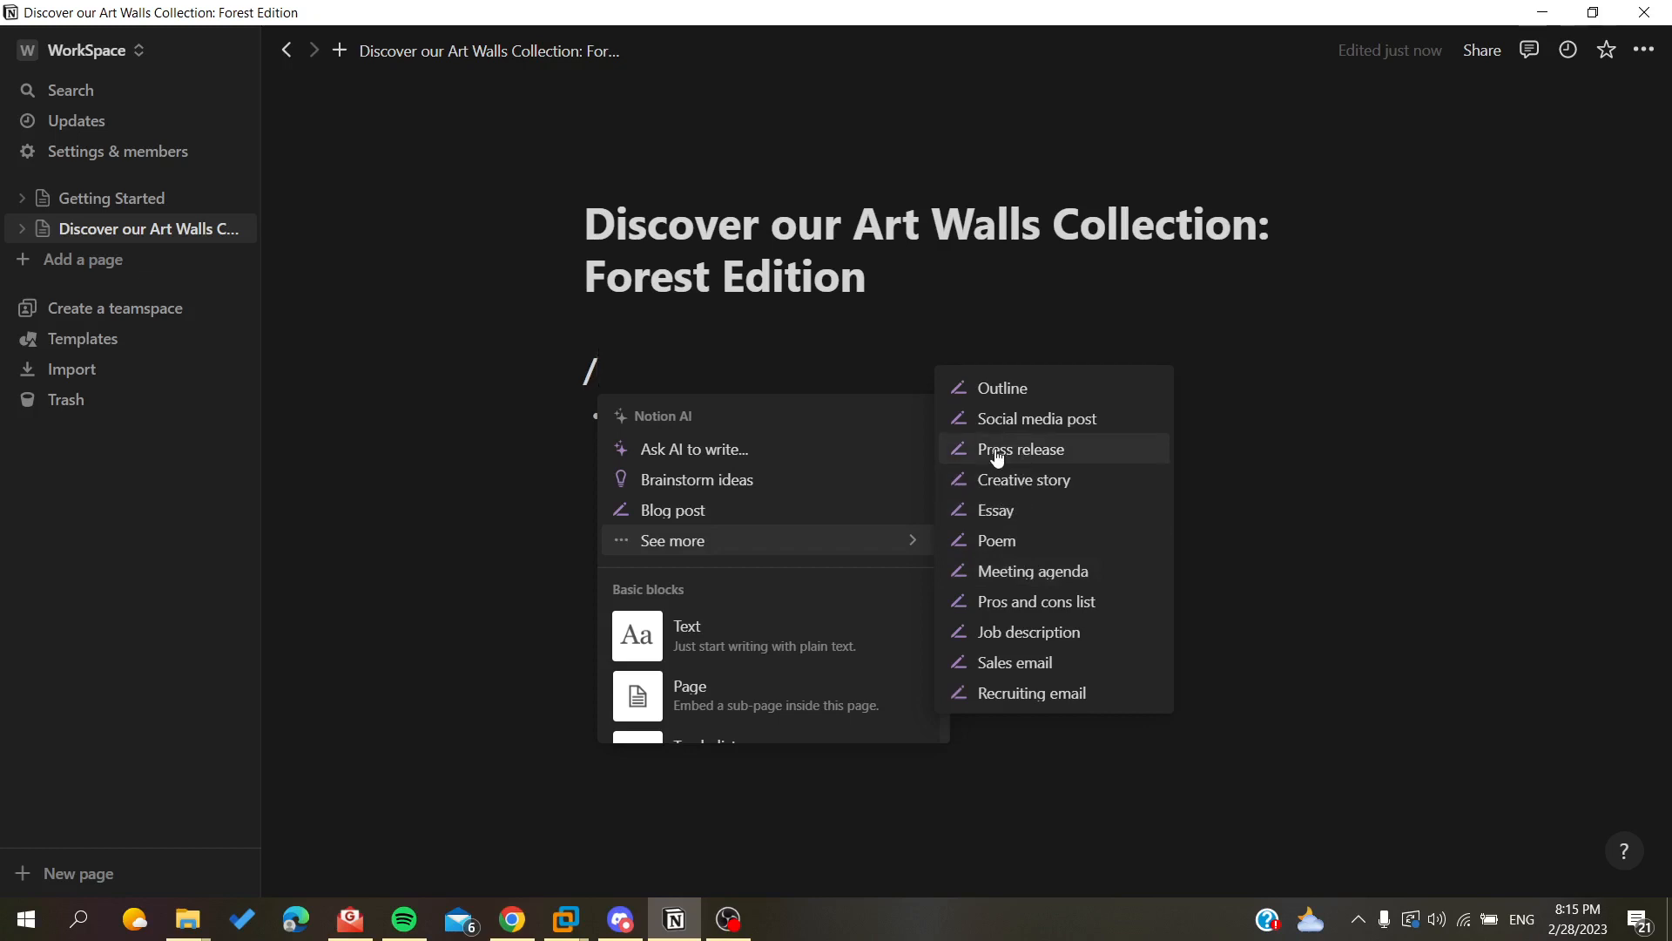
click(992, 392)
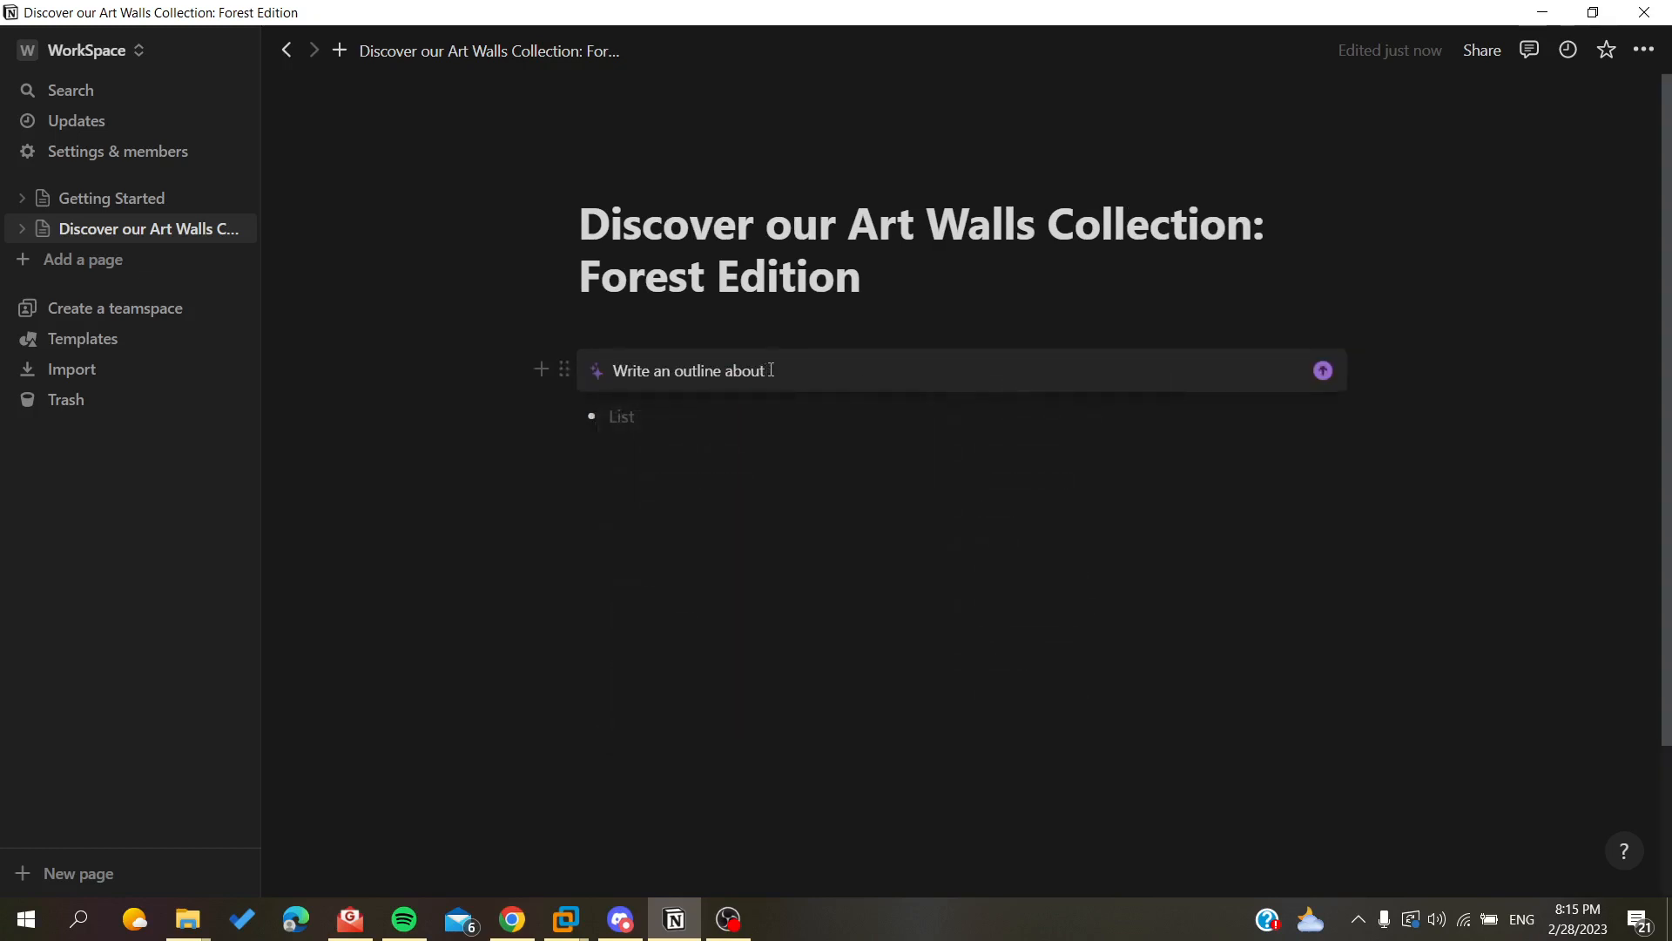
text(t)
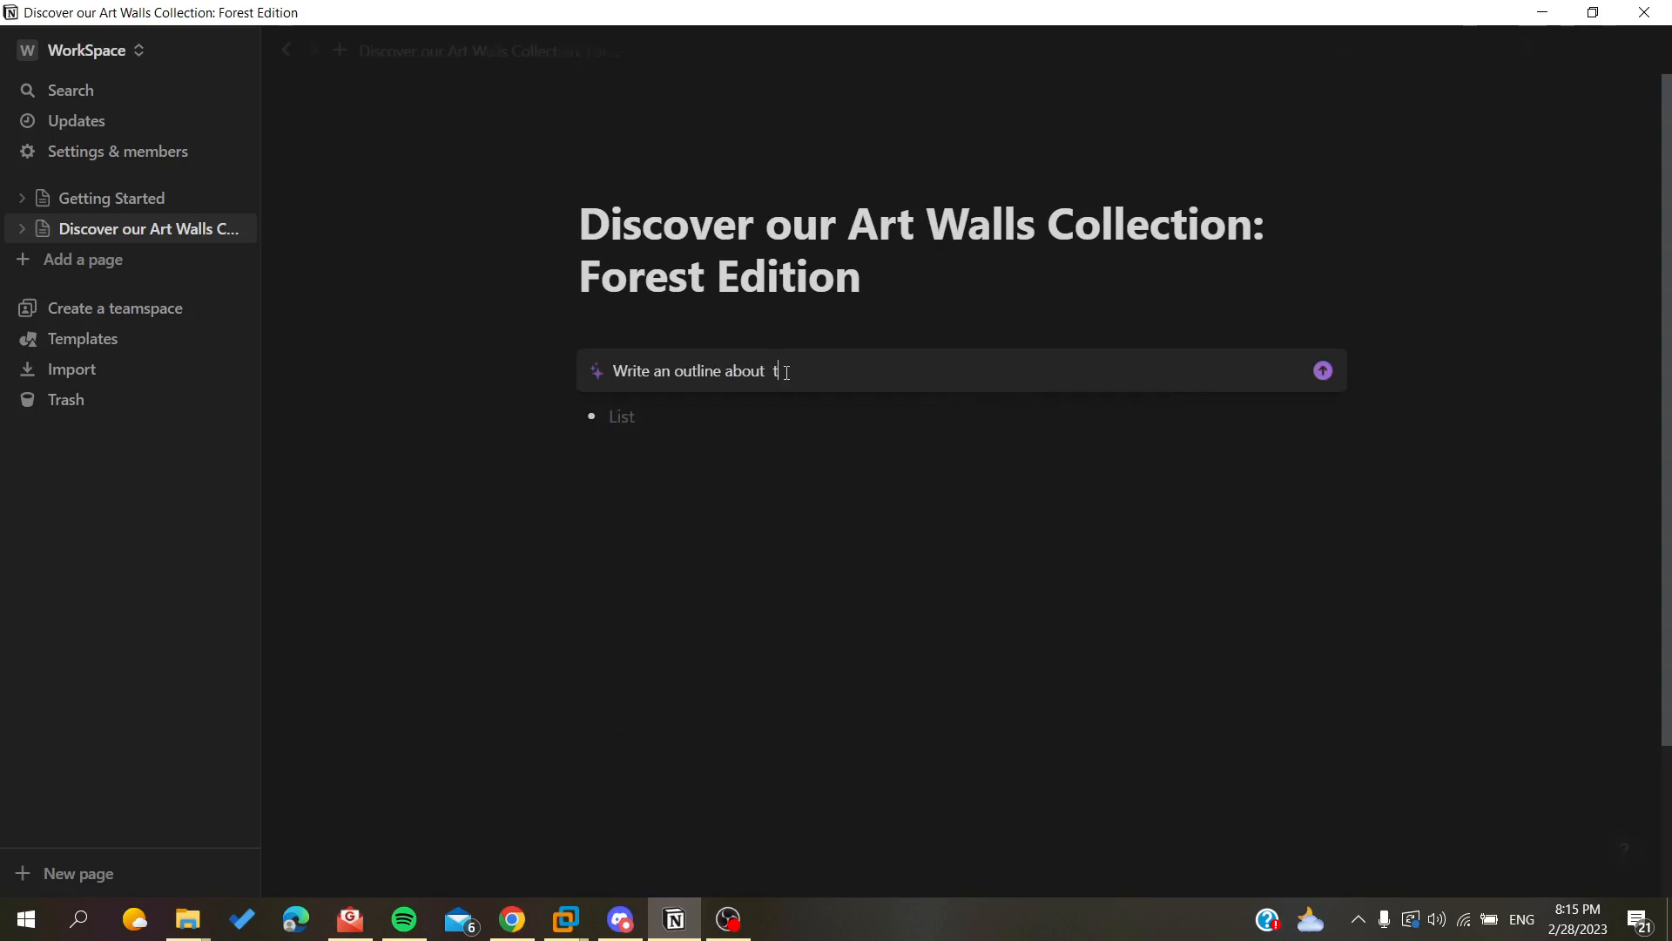
text(his page)
key(Return)
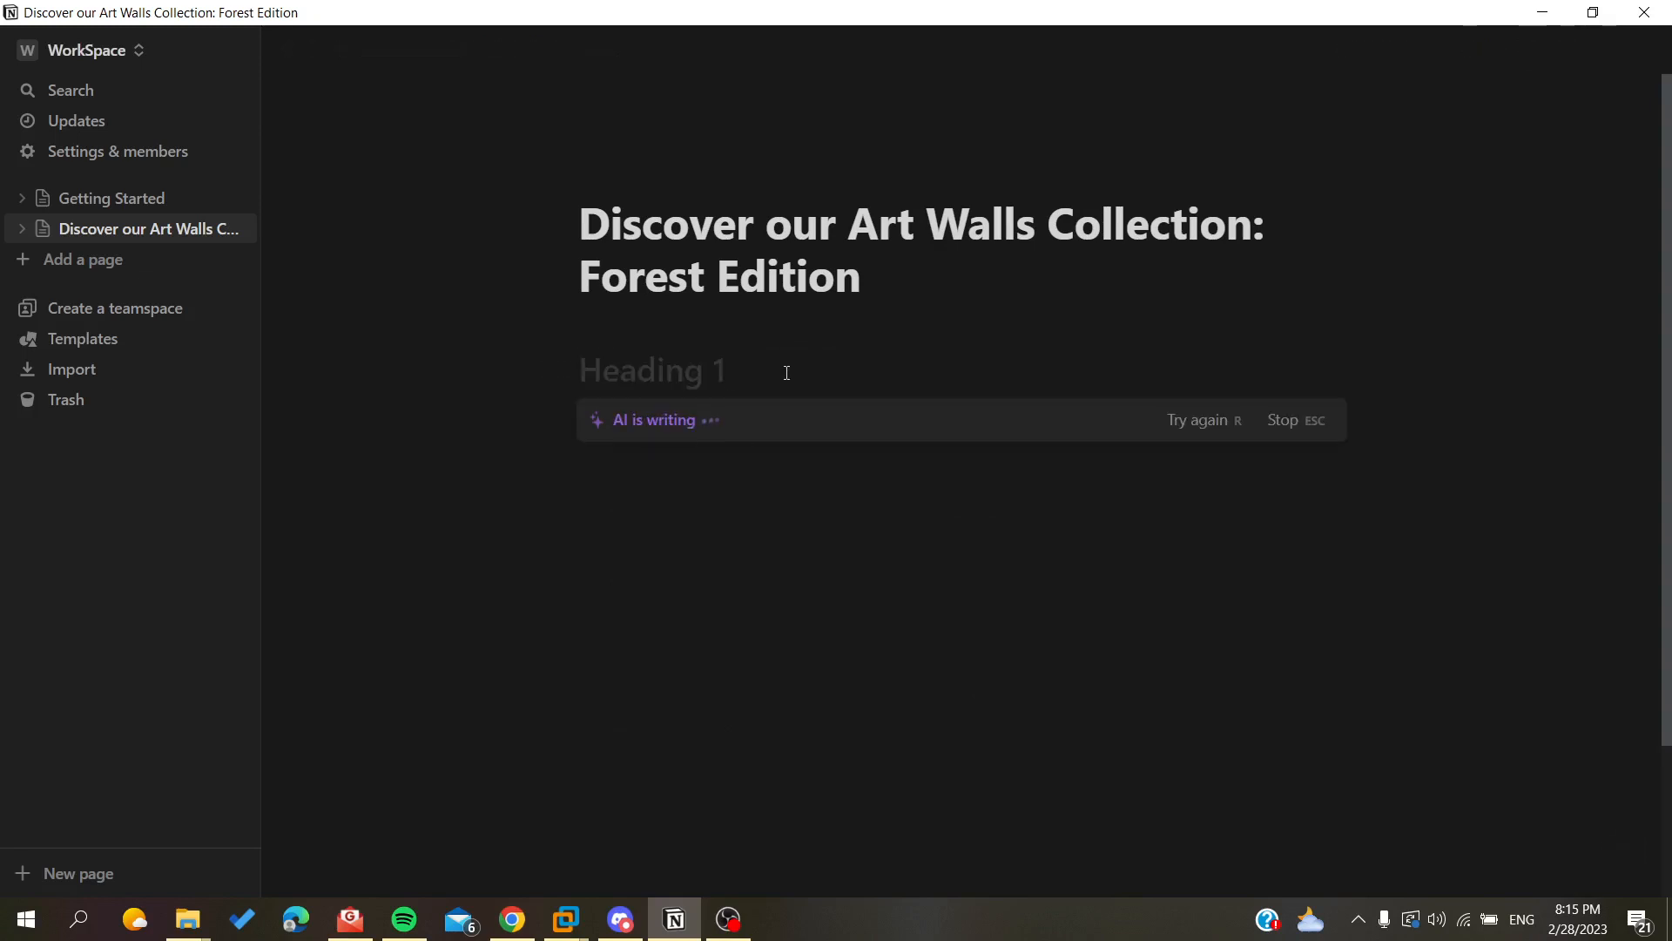
key(Return)
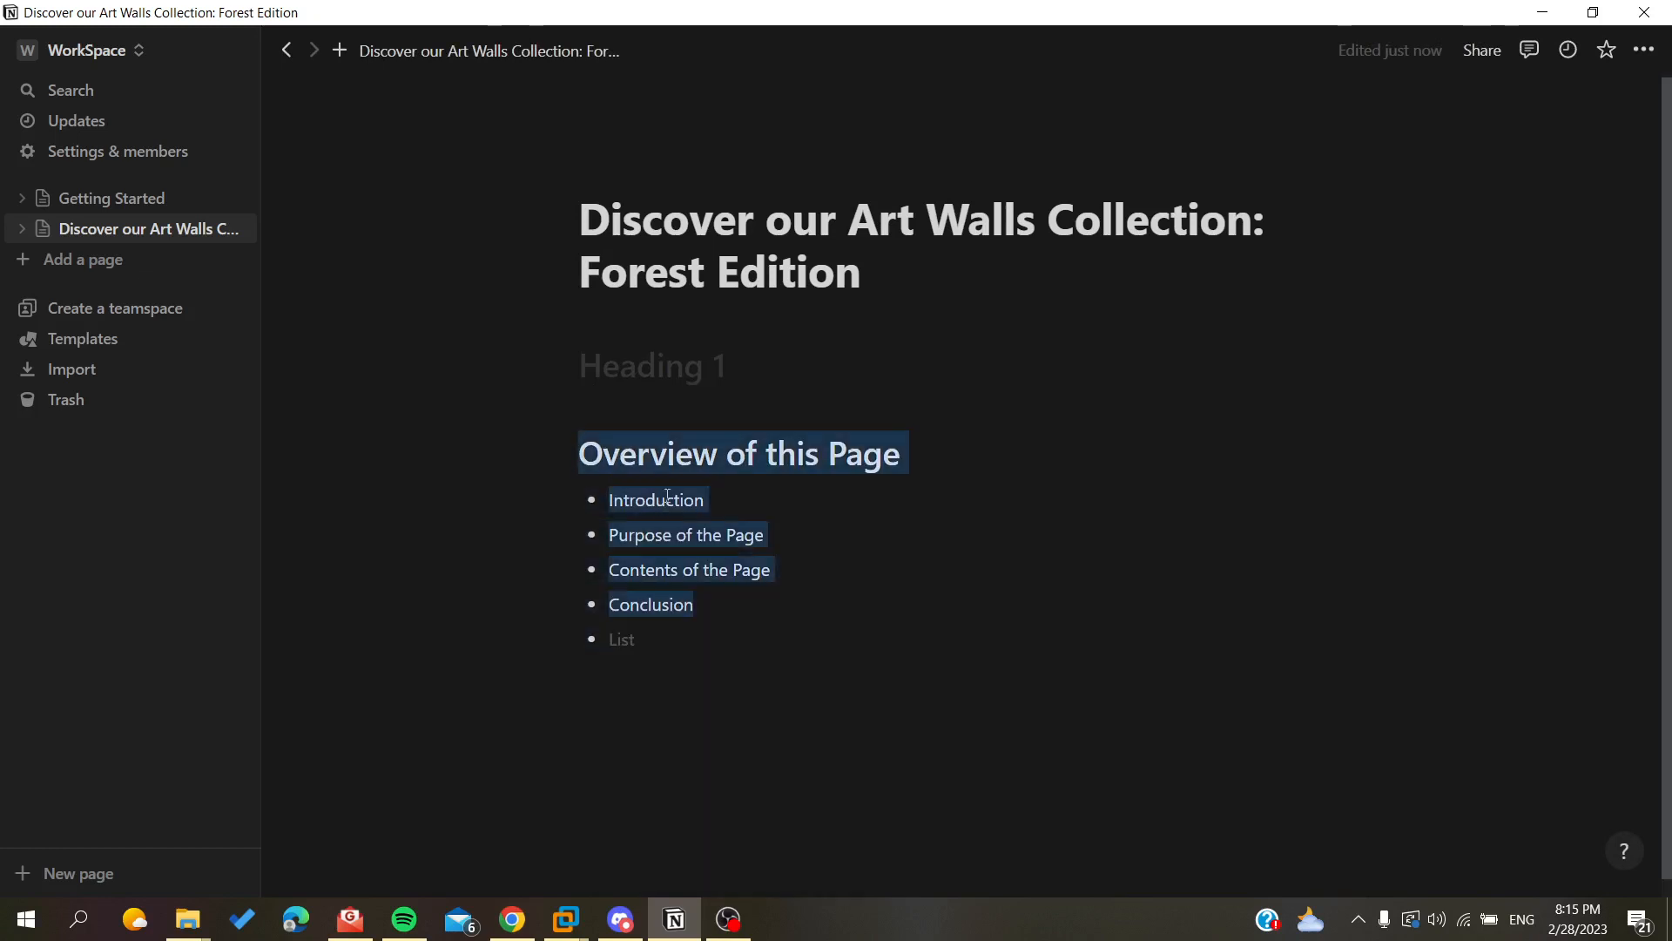
click(663, 605)
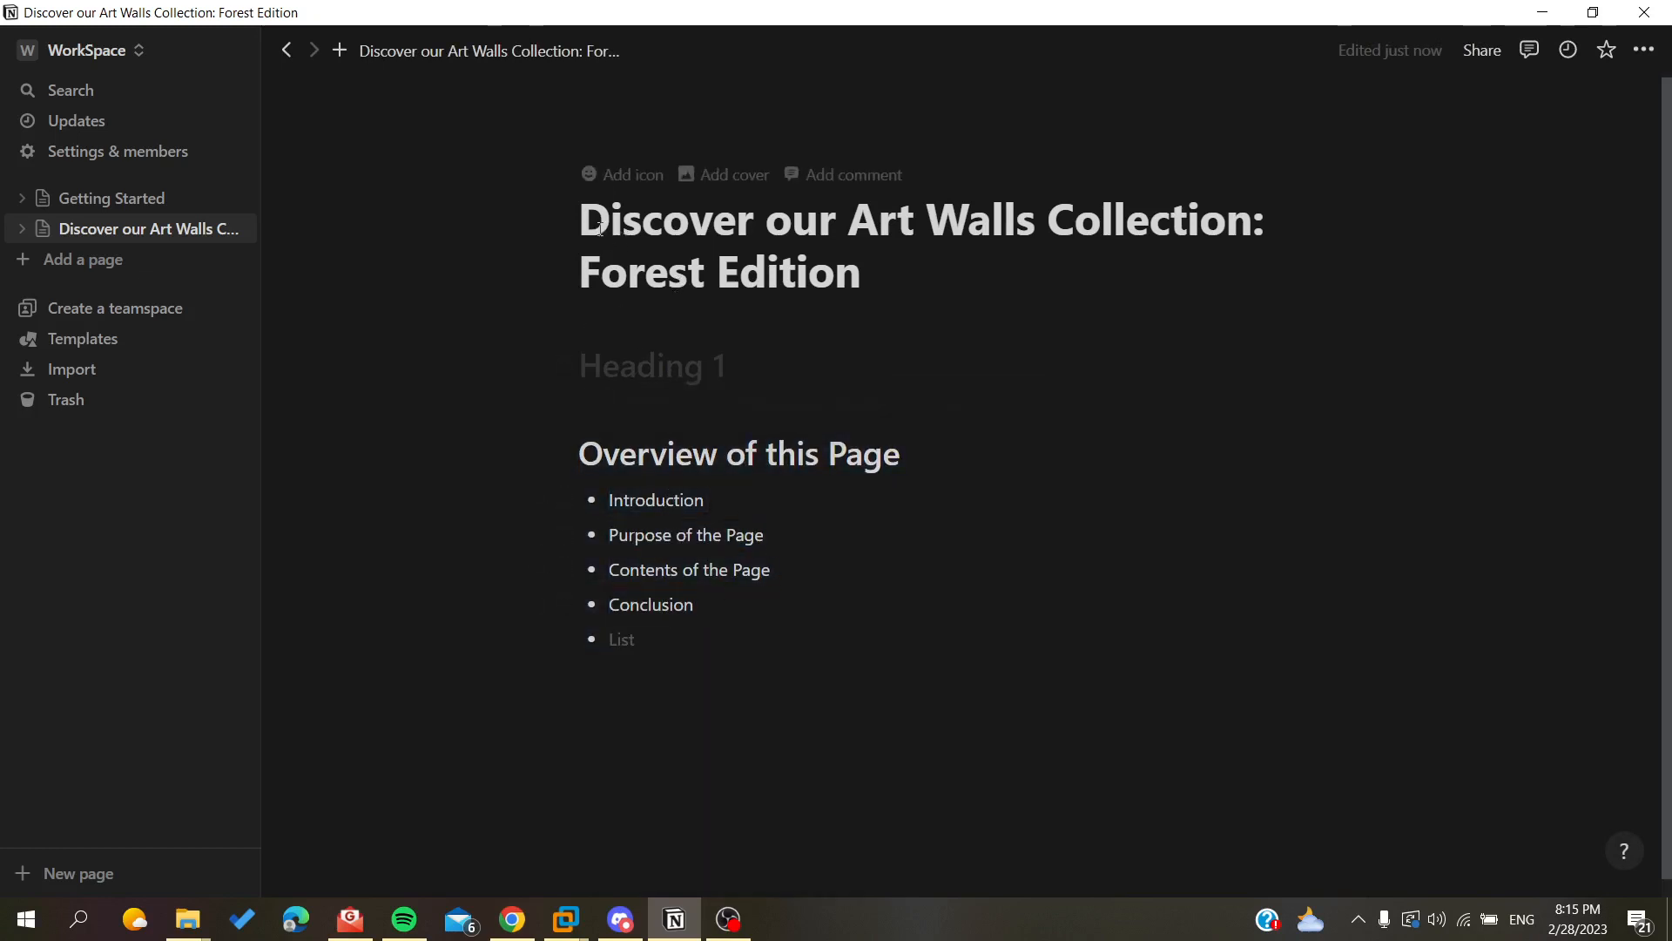
drag(599, 228, 1082, 259)
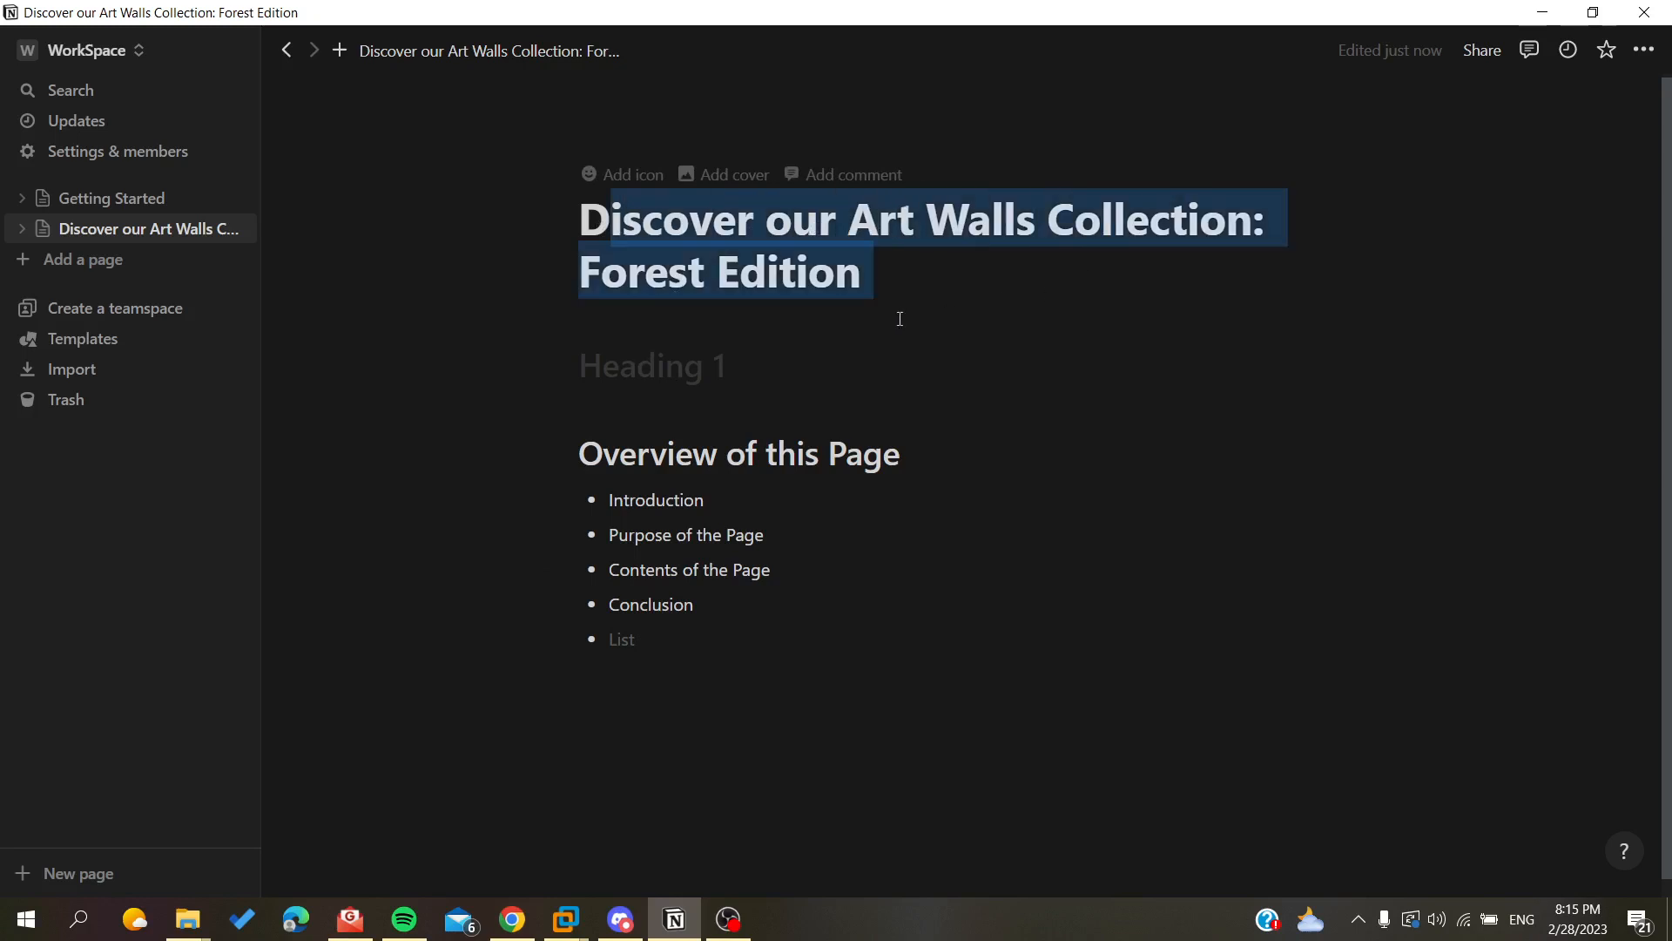
click(866, 457)
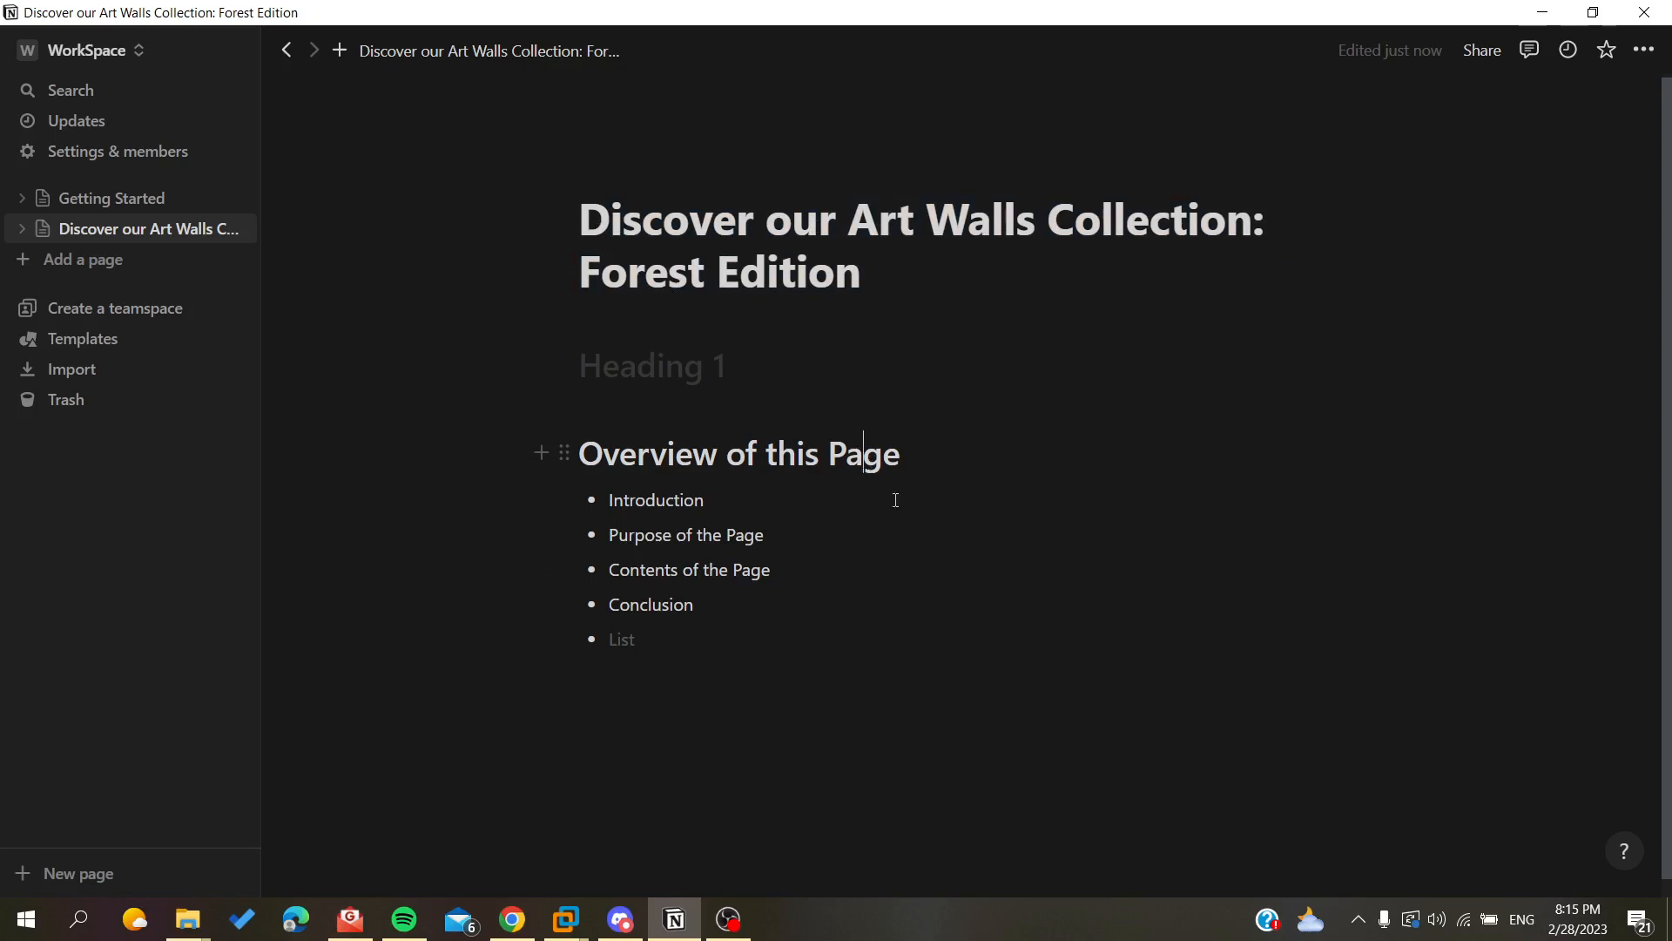
Delete the AI outline along with the leftover empty heading and list blocks, leaving the page body empty.
drag(769, 616, 551, 473)
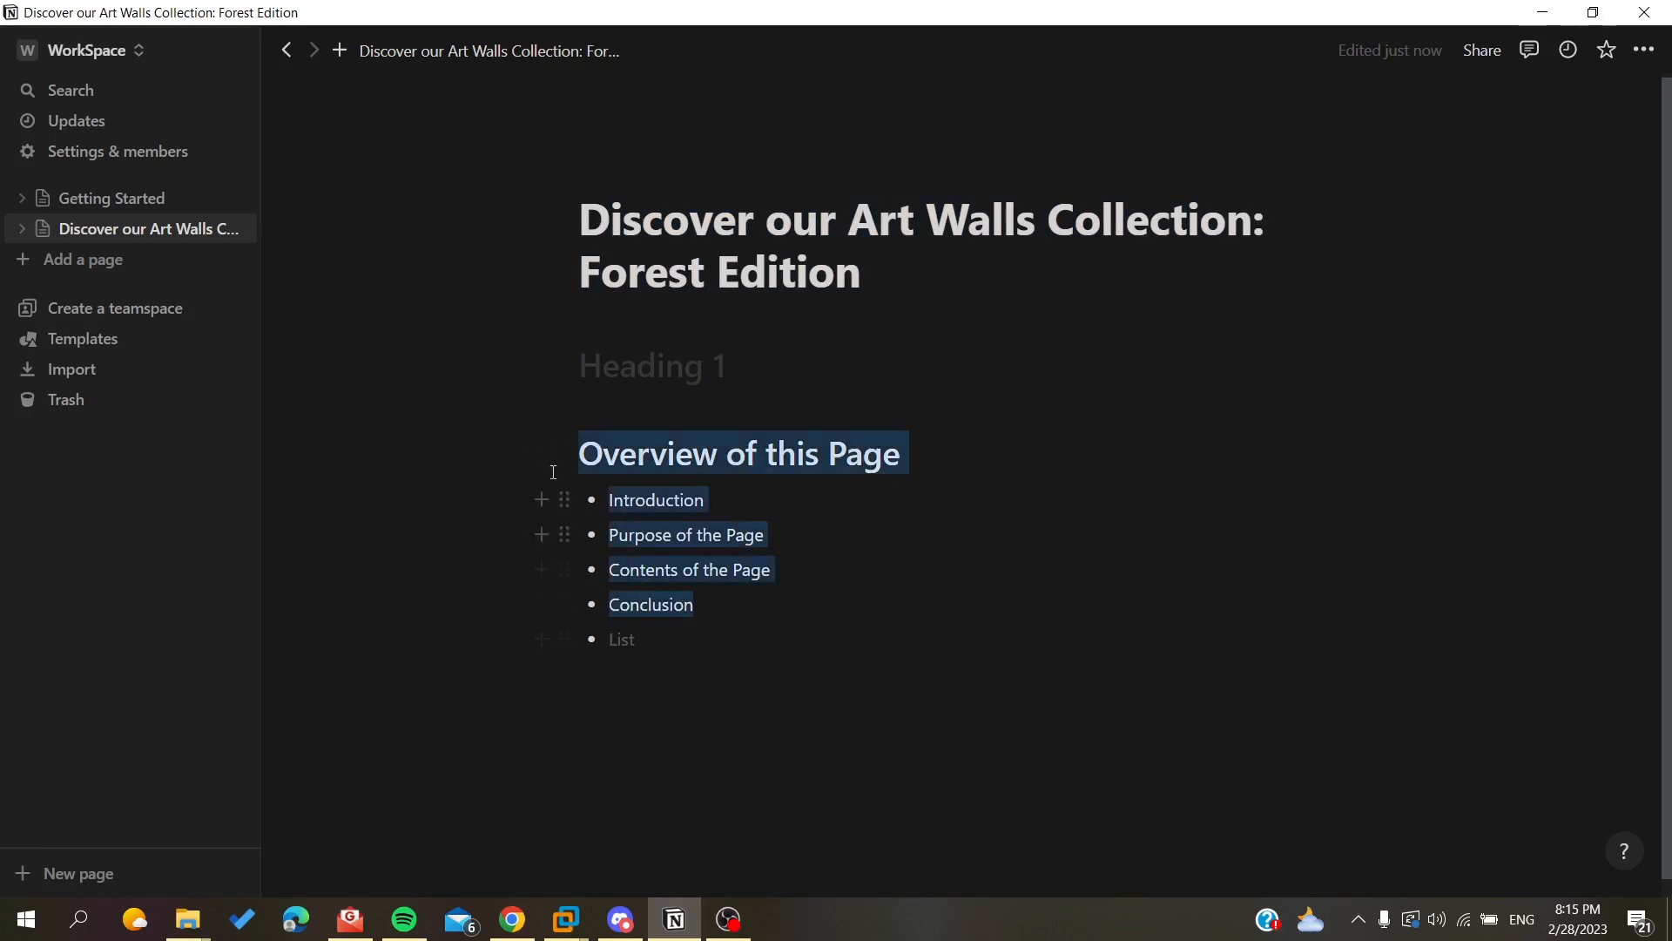
key(BackSpace)
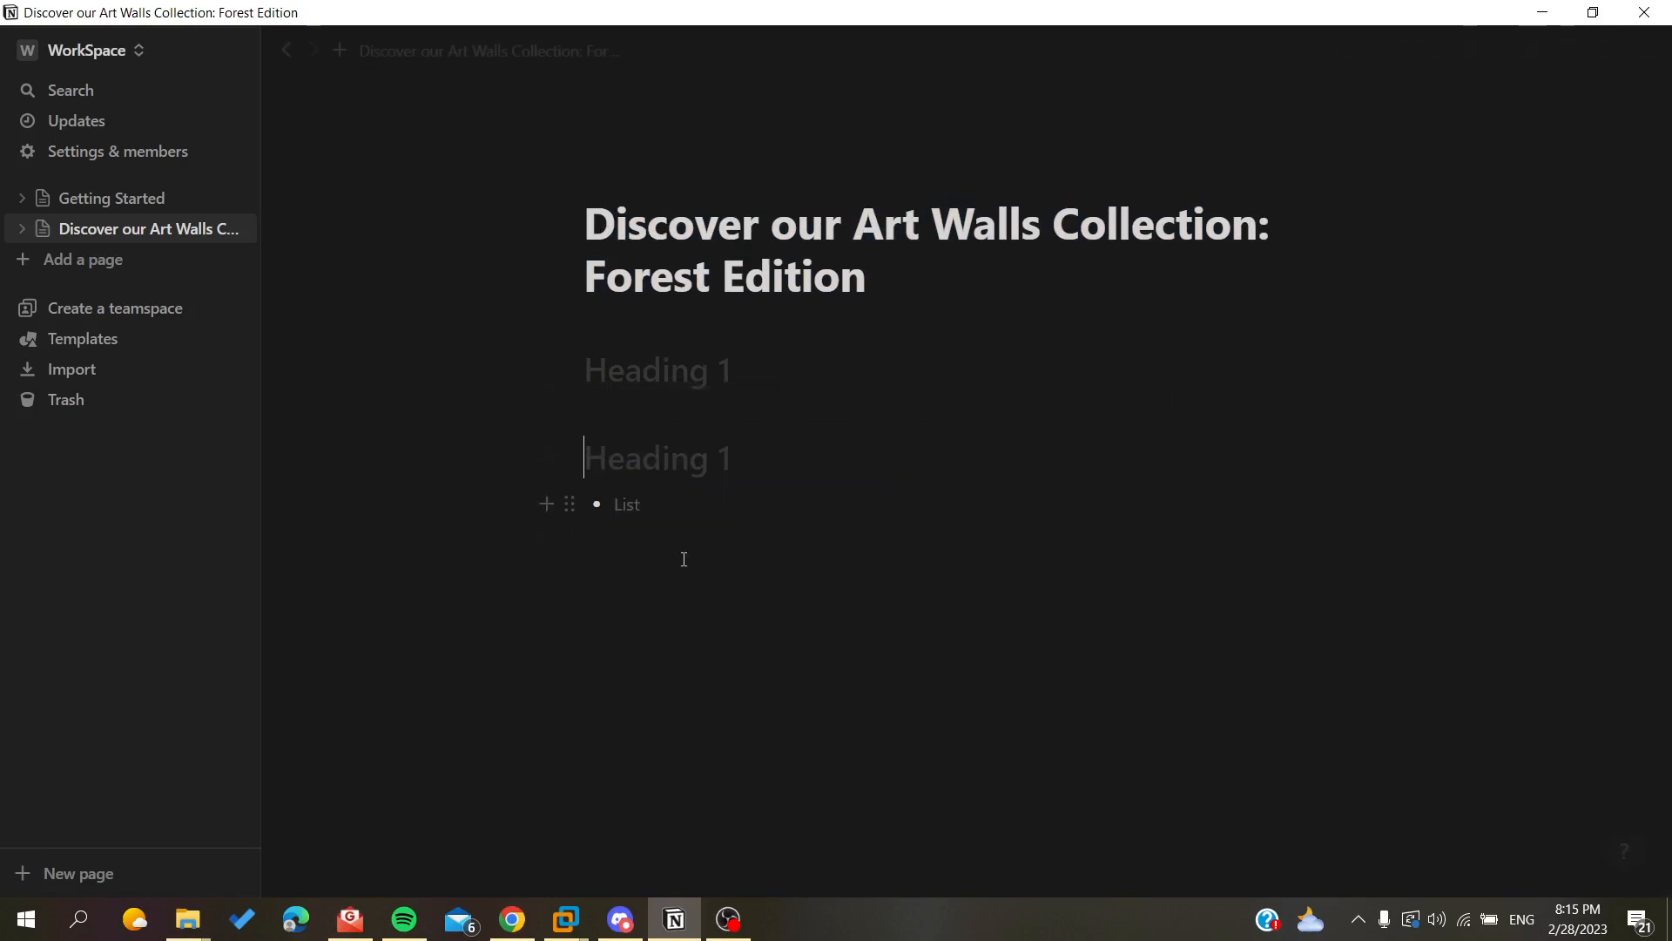
click(672, 503)
key(BackSpace)
key(BackSpace)
key(BackSpace)
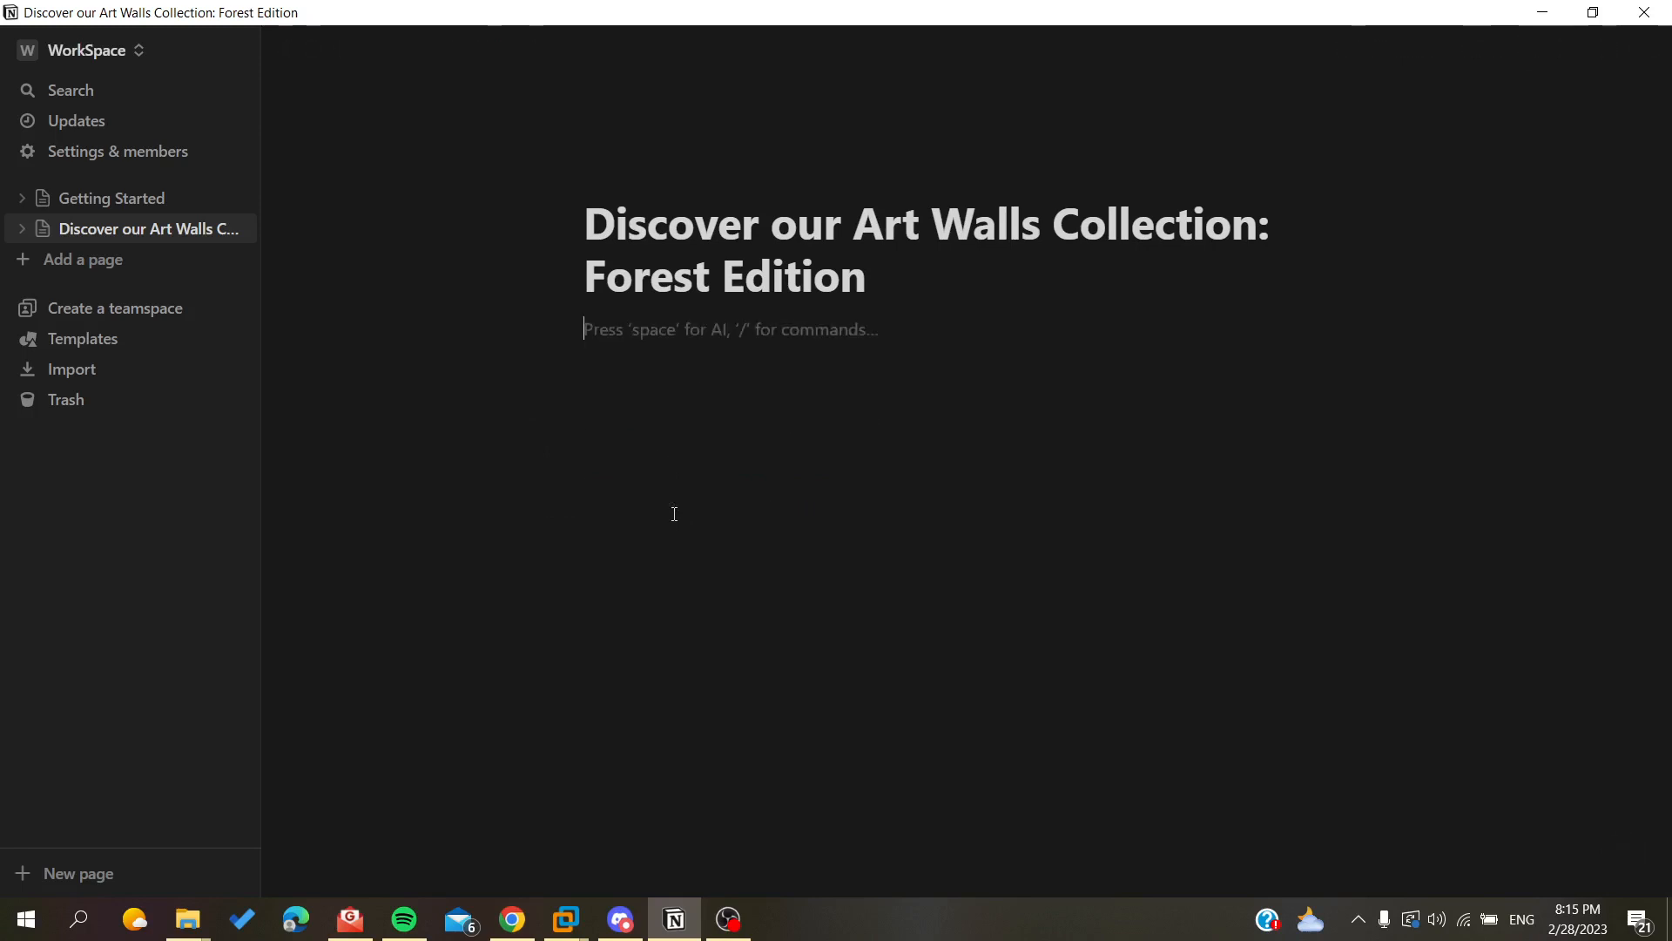
Use the AI Blog post command to write a blog post about cryptocurrency.
text(/)
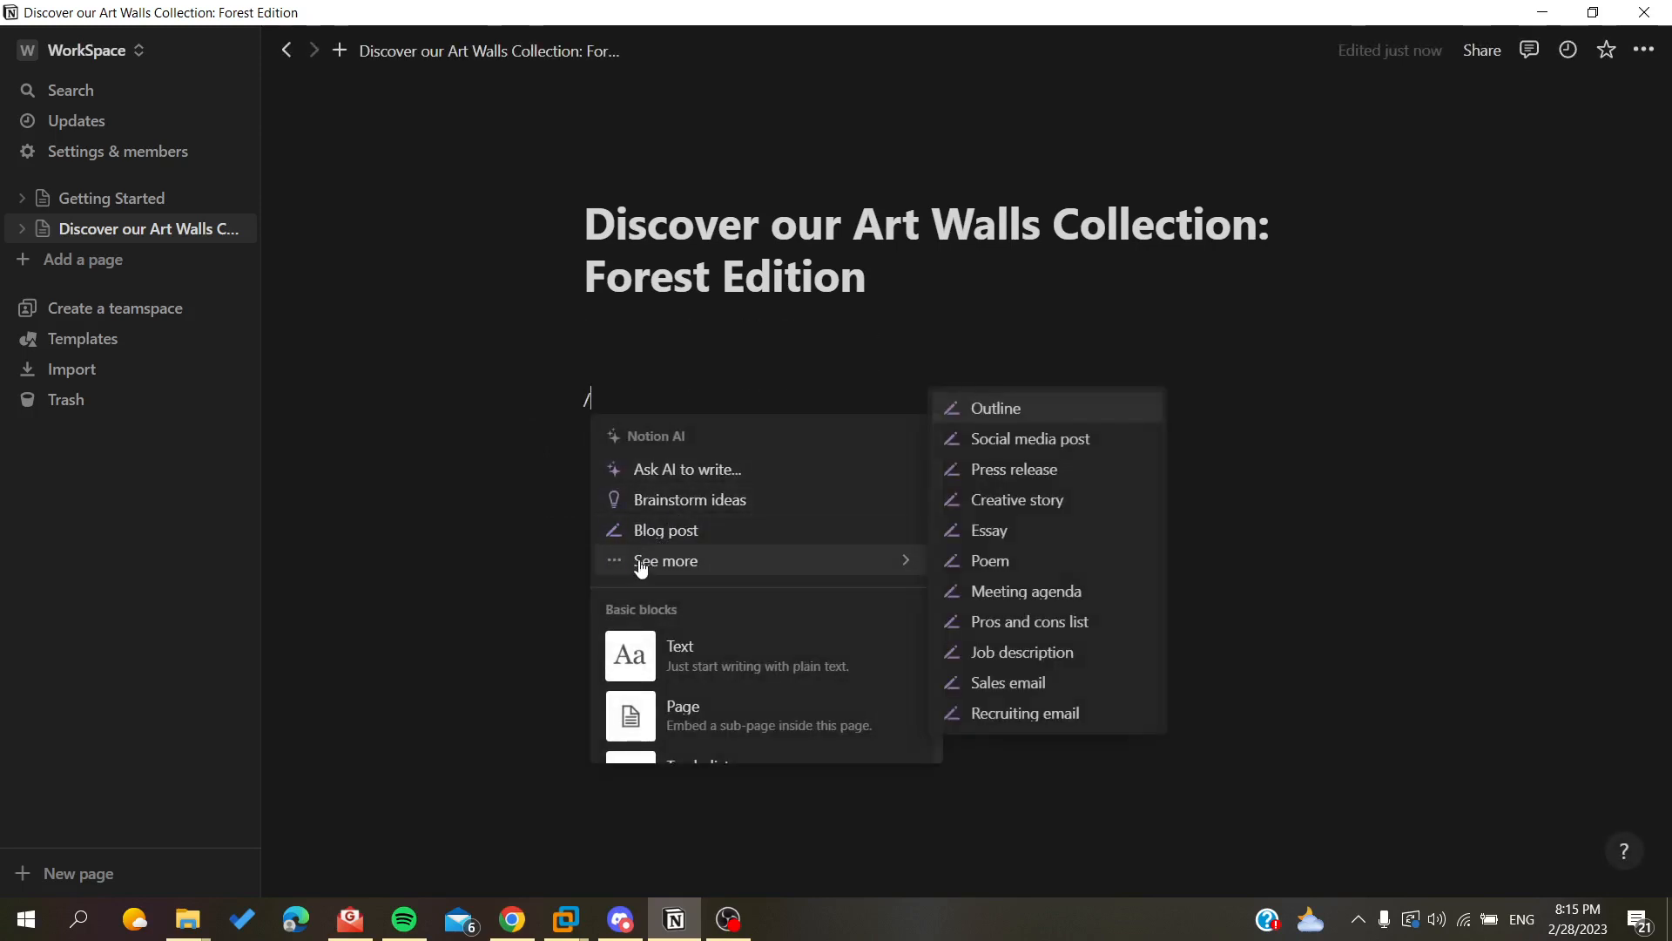
click(645, 533)
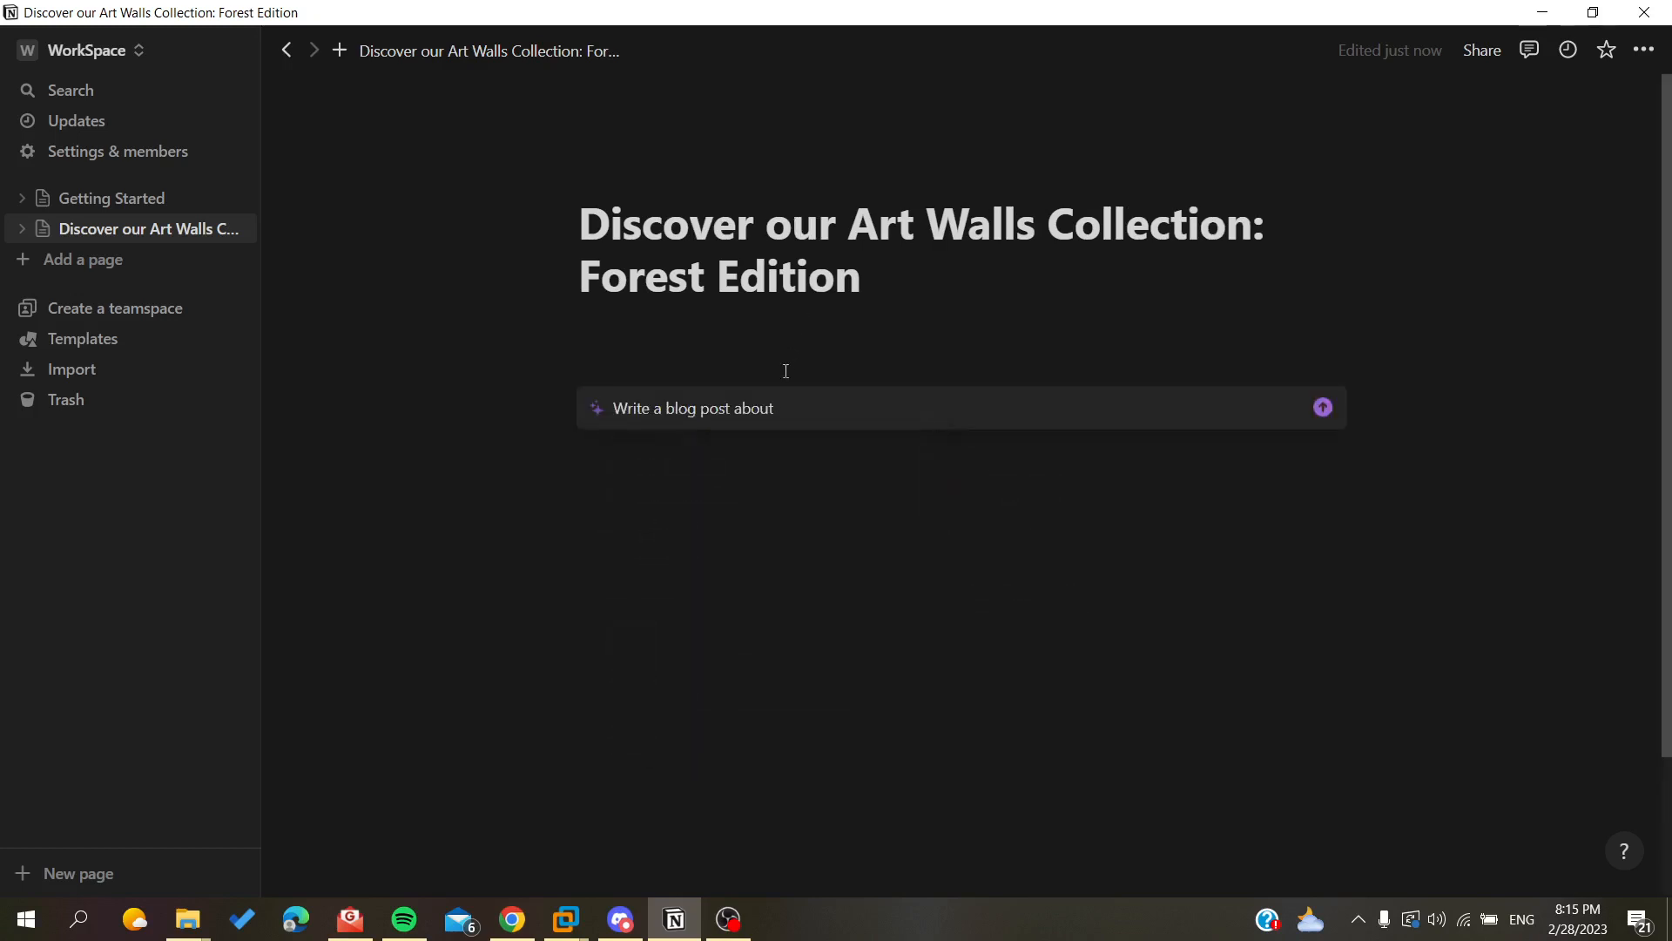
text(c)
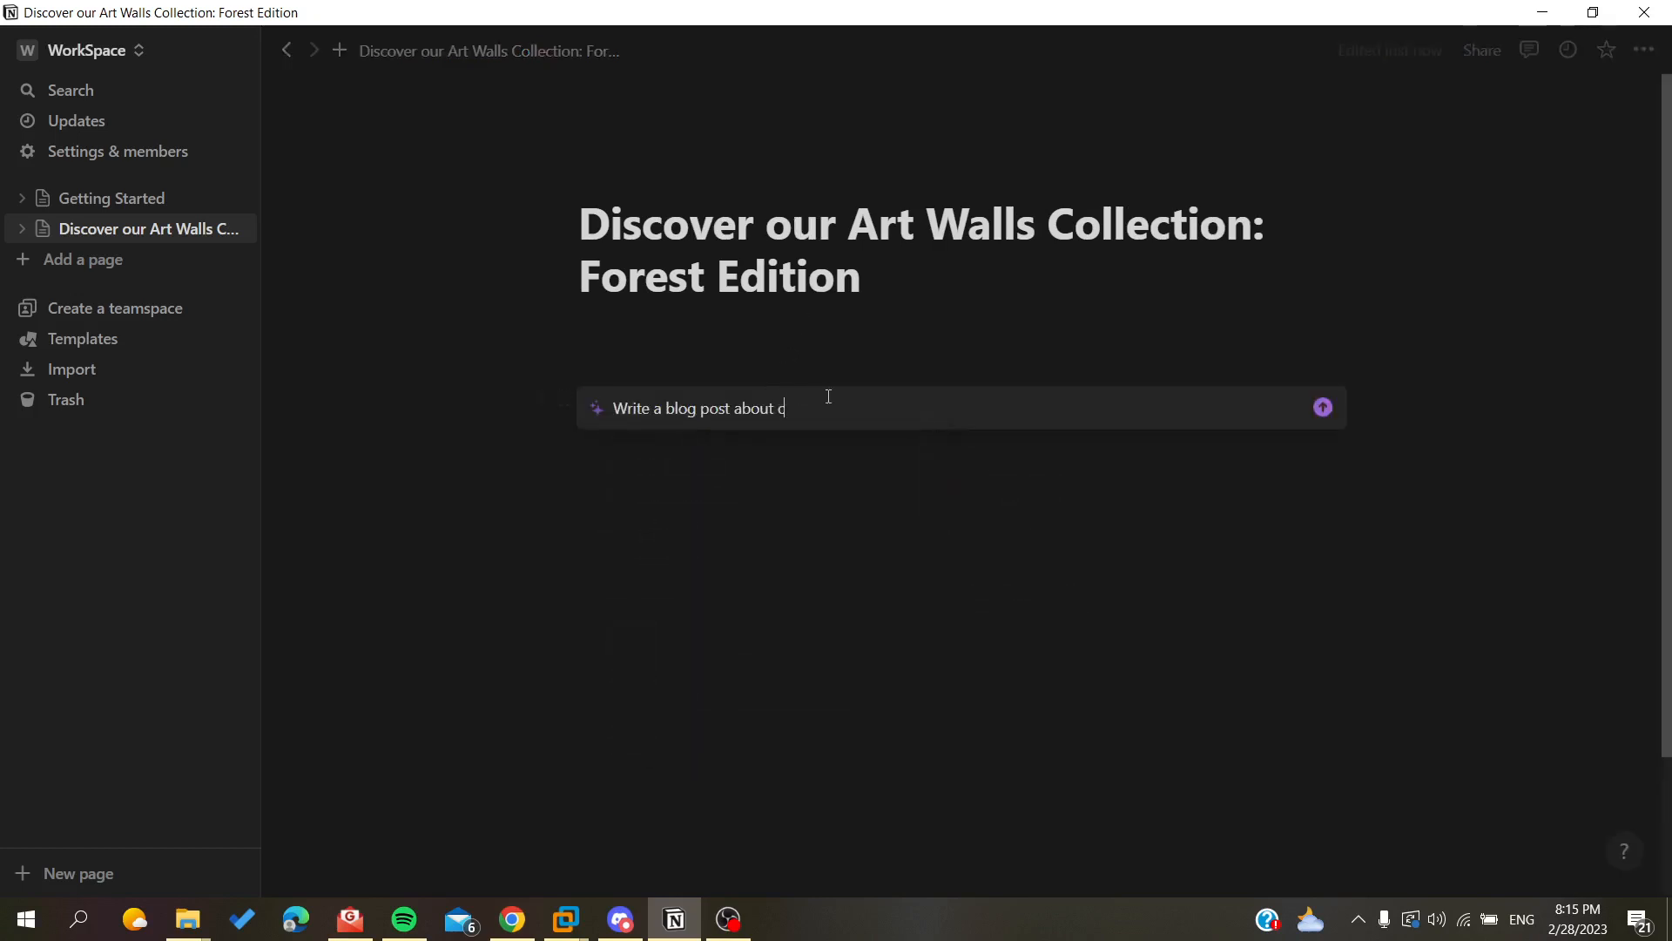
text(ryptoc)
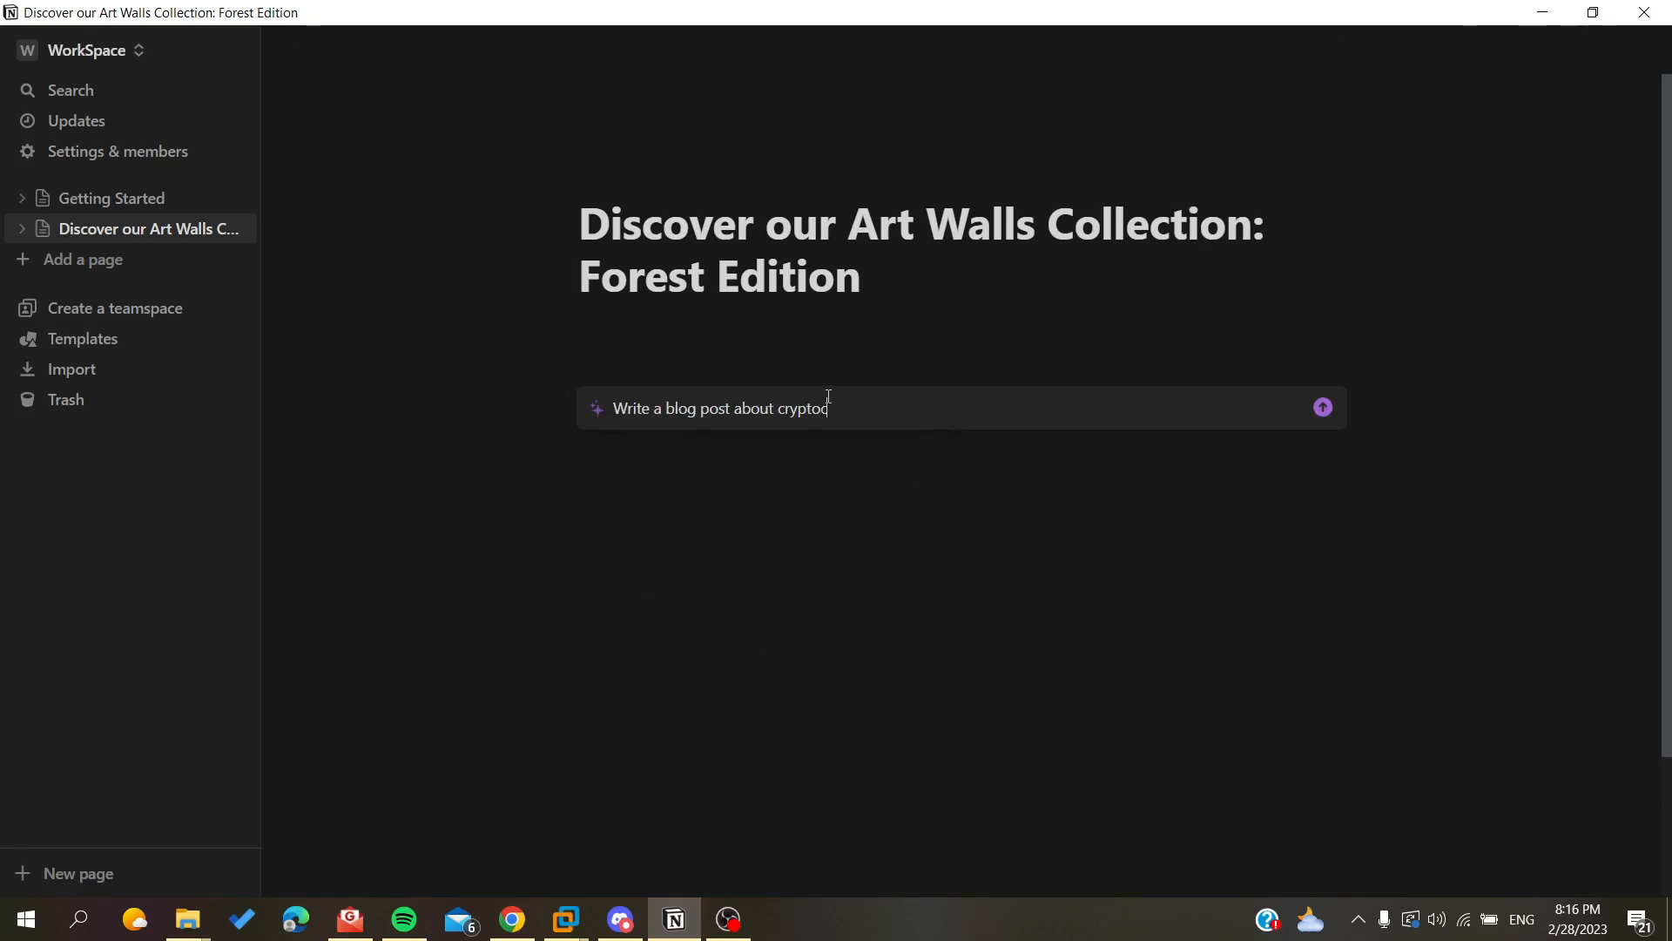
text(urrency)
key(Return)
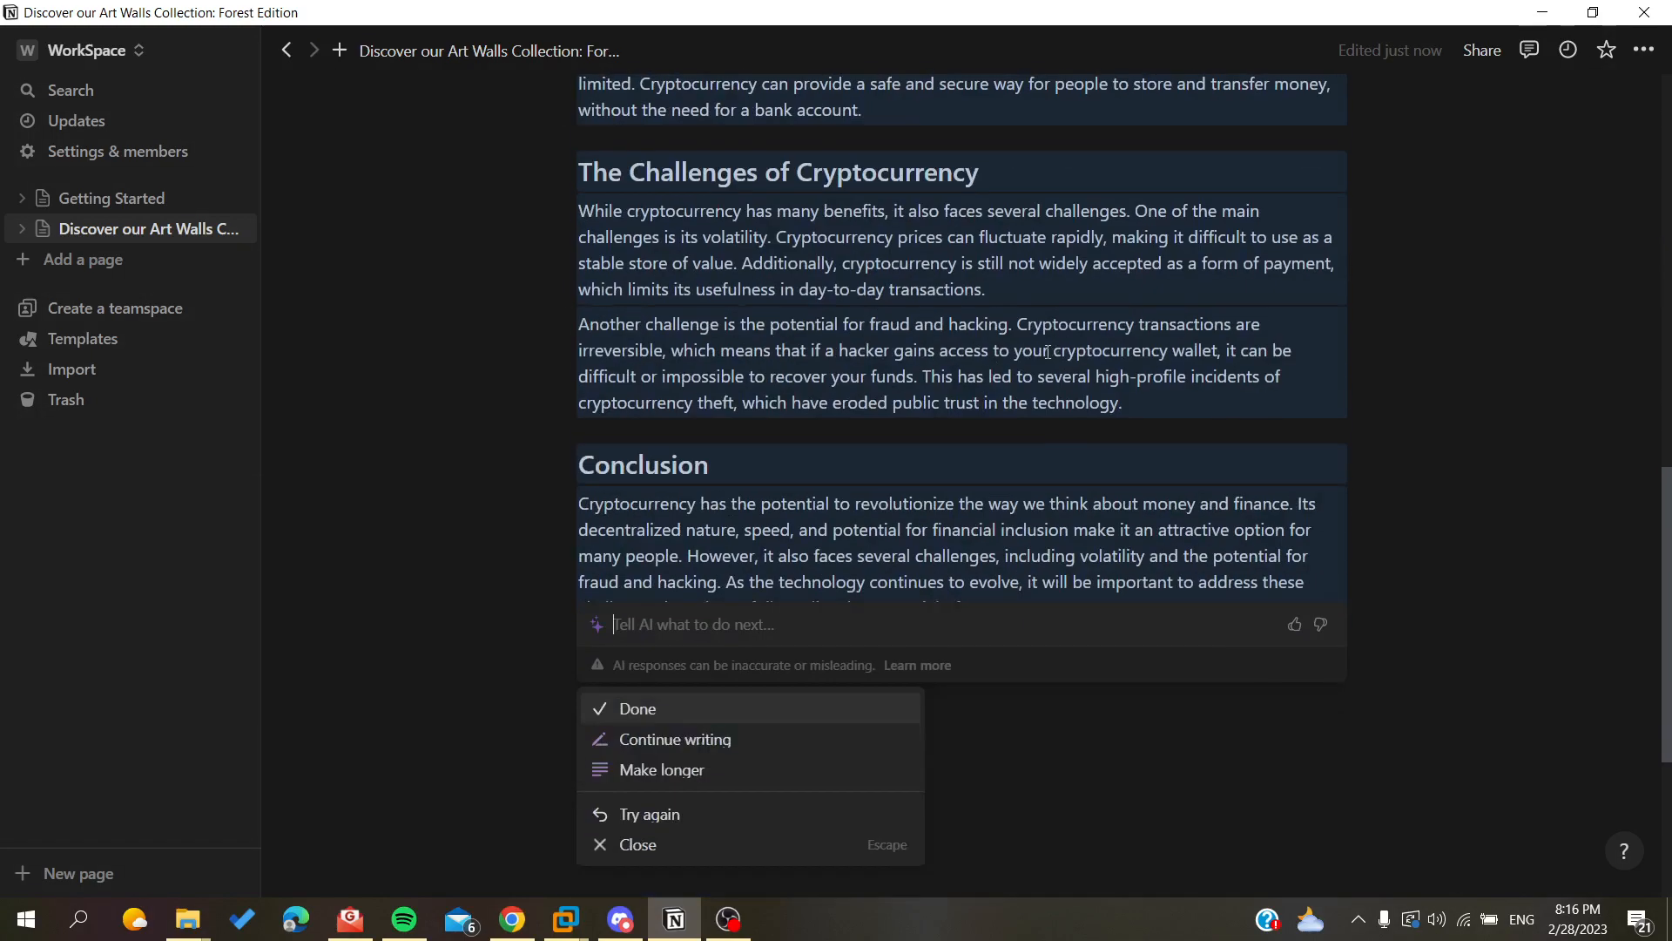
Select the whole generated cryptocurrency blog post and delete it.
scroll(896, 288, up, 2)
scroll(896, 288, down, 3)
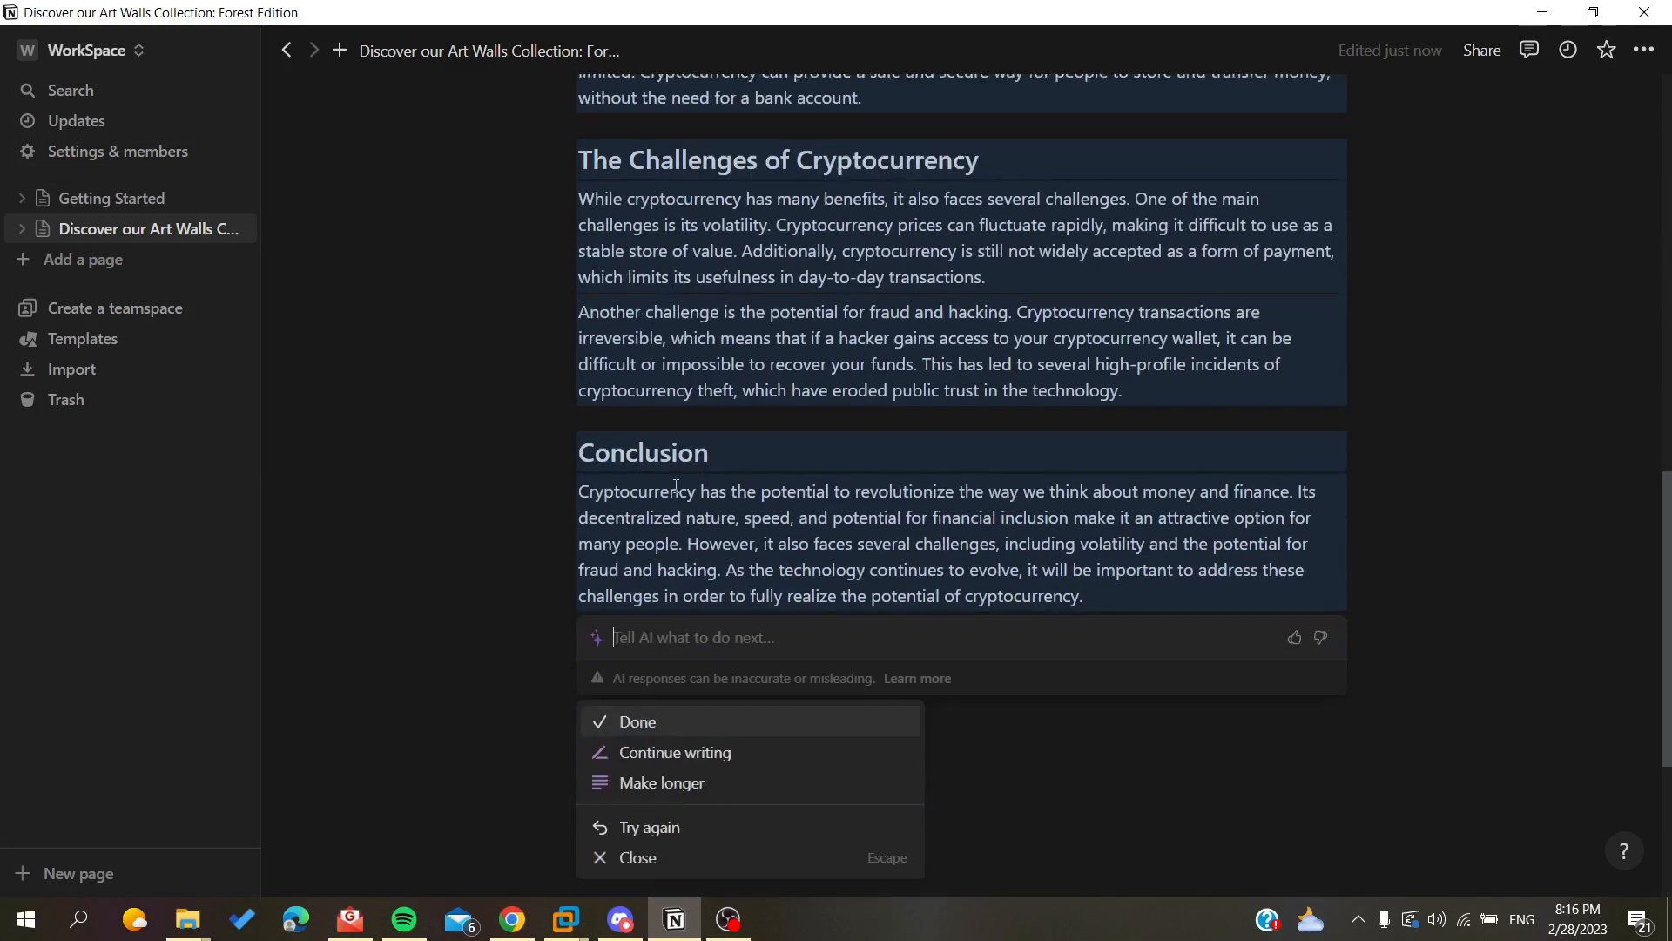
scroll(754, 329, up, 7)
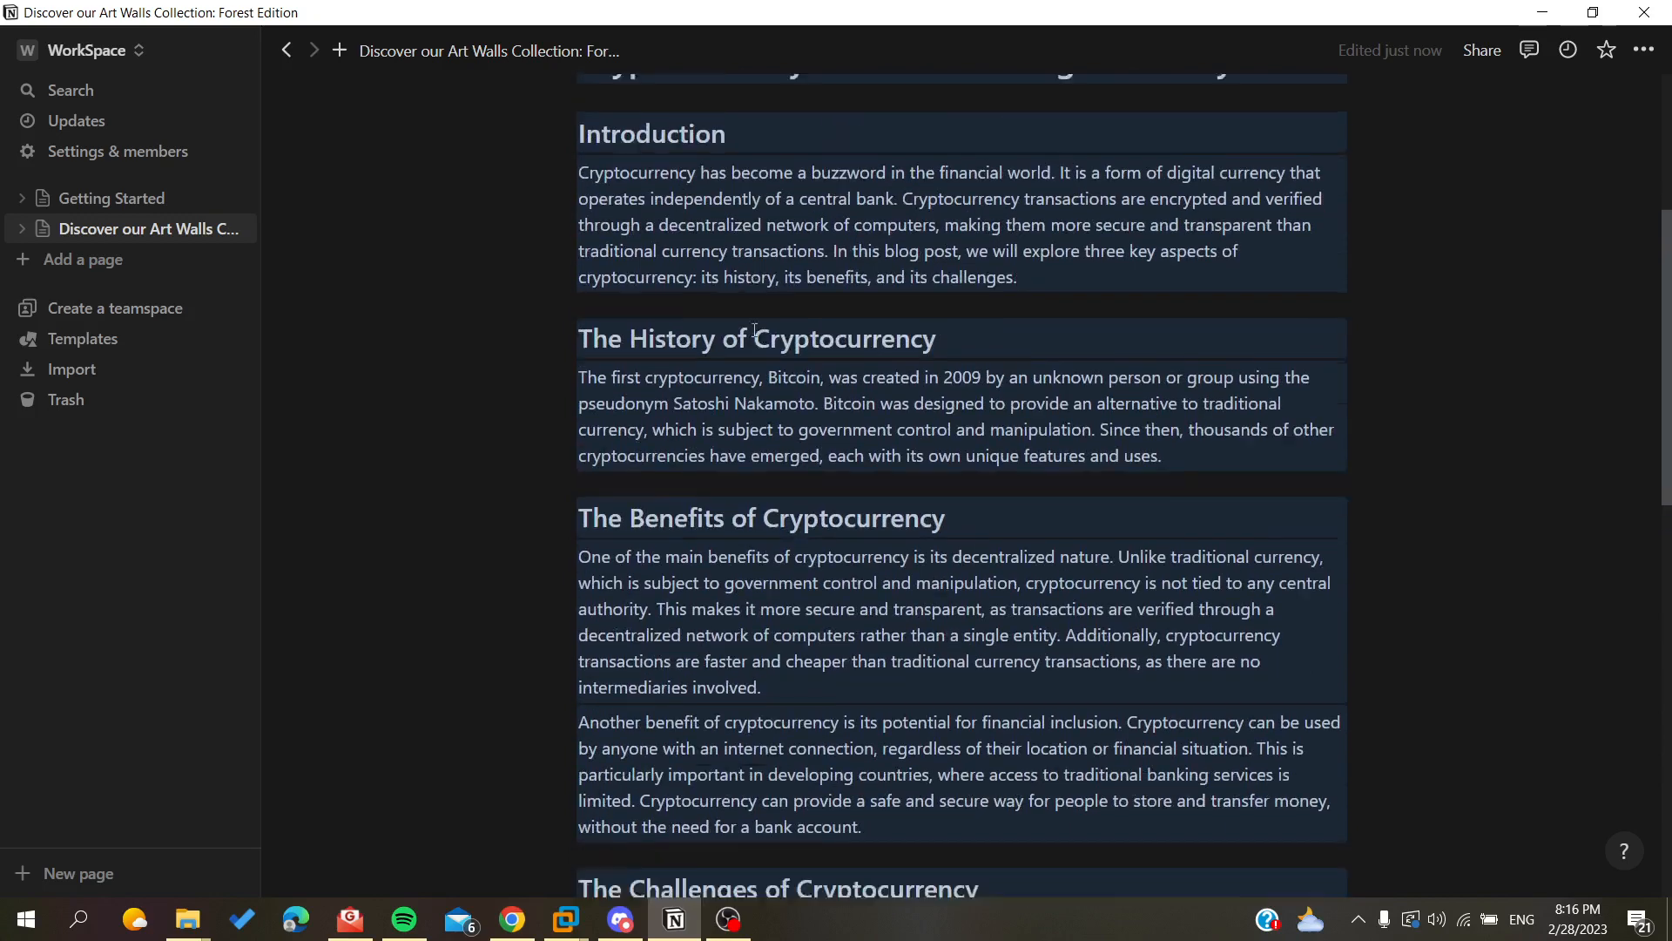
scroll(824, 224, down, 2)
scroll(824, 224, down, 4)
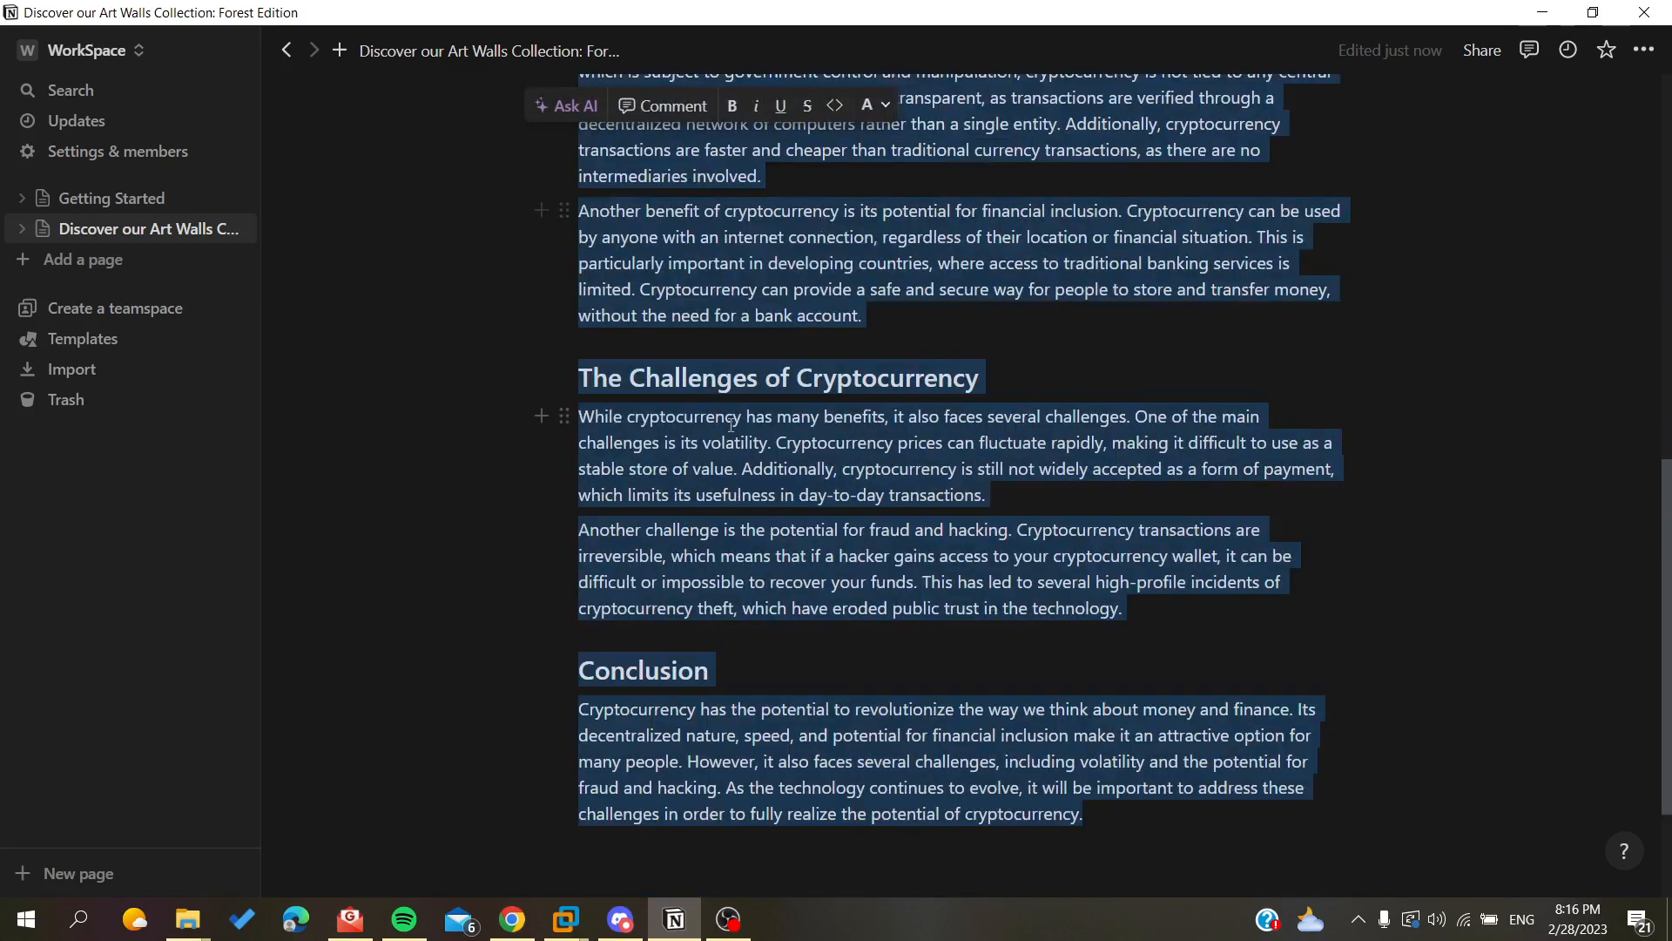
scroll(679, 608, down, 2)
drag(1062, 612, 508, 313)
key(BackSpace)
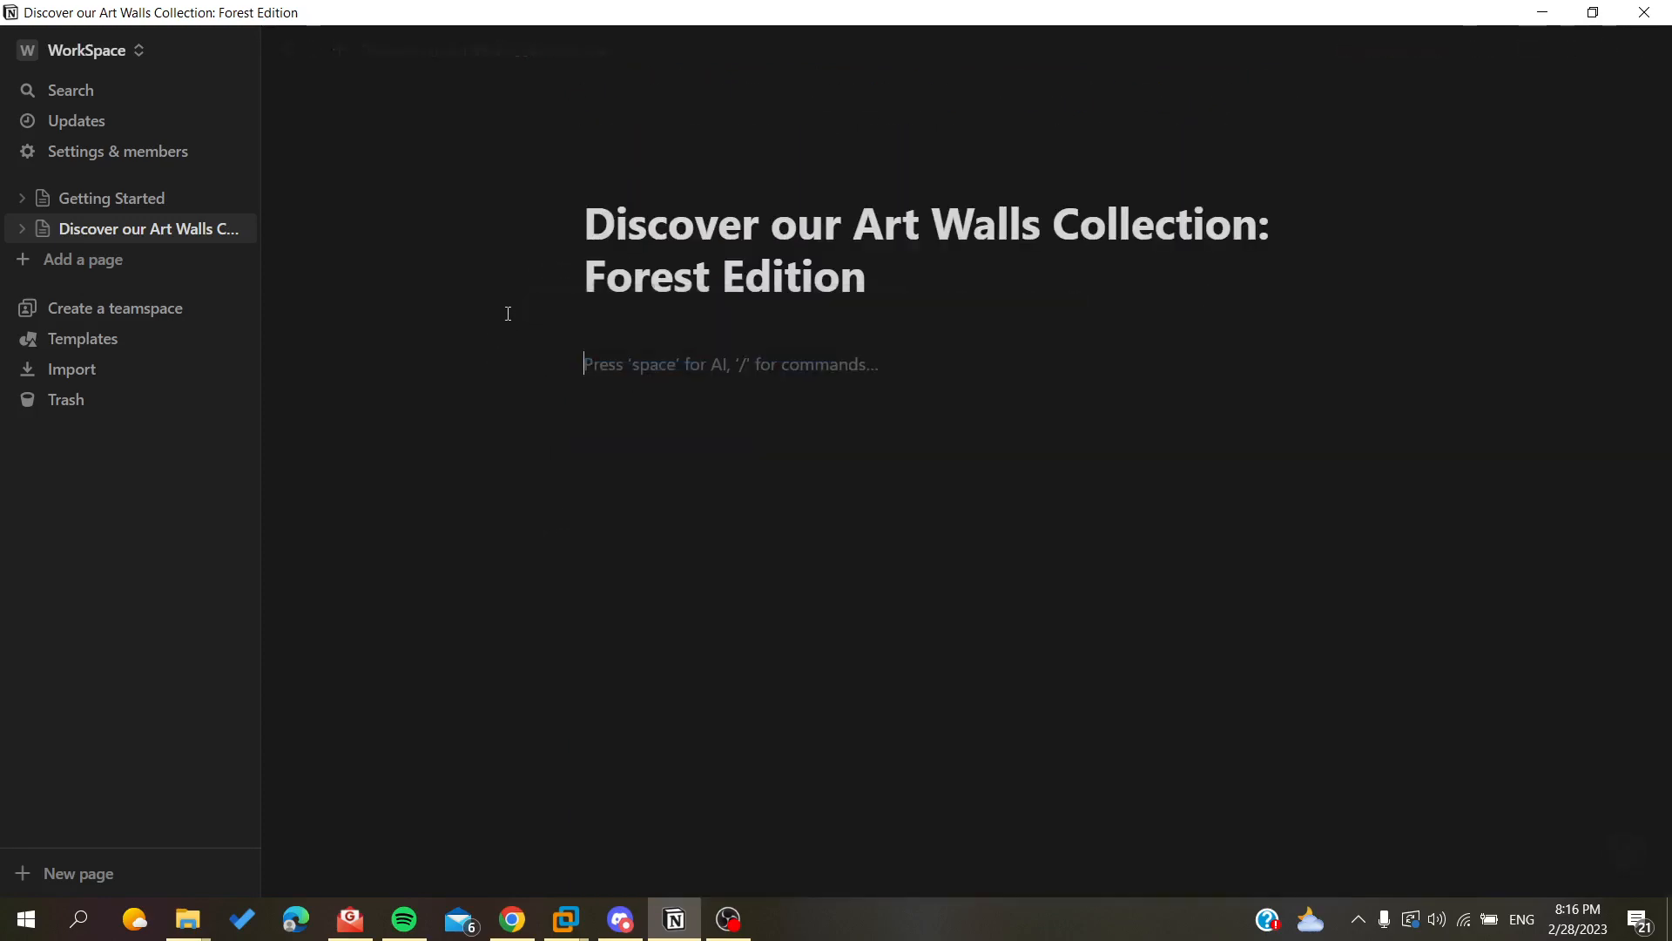